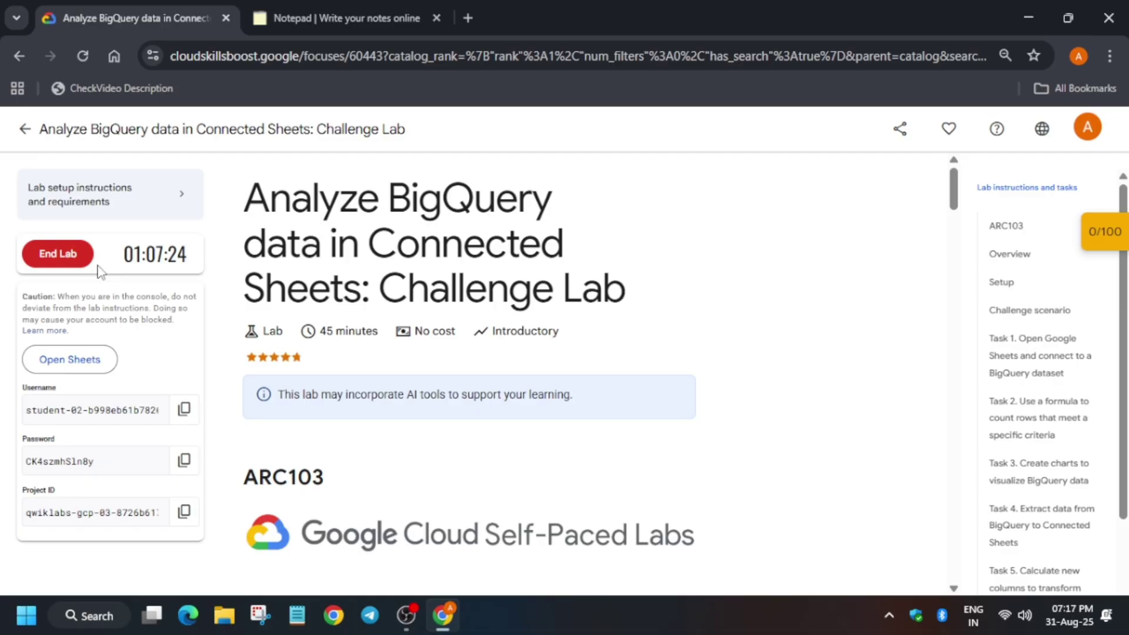
Bring up the link options on Open Sheets to launch it in an incognito window.
{"action": "right_click", "coordinate": [30, 356]}
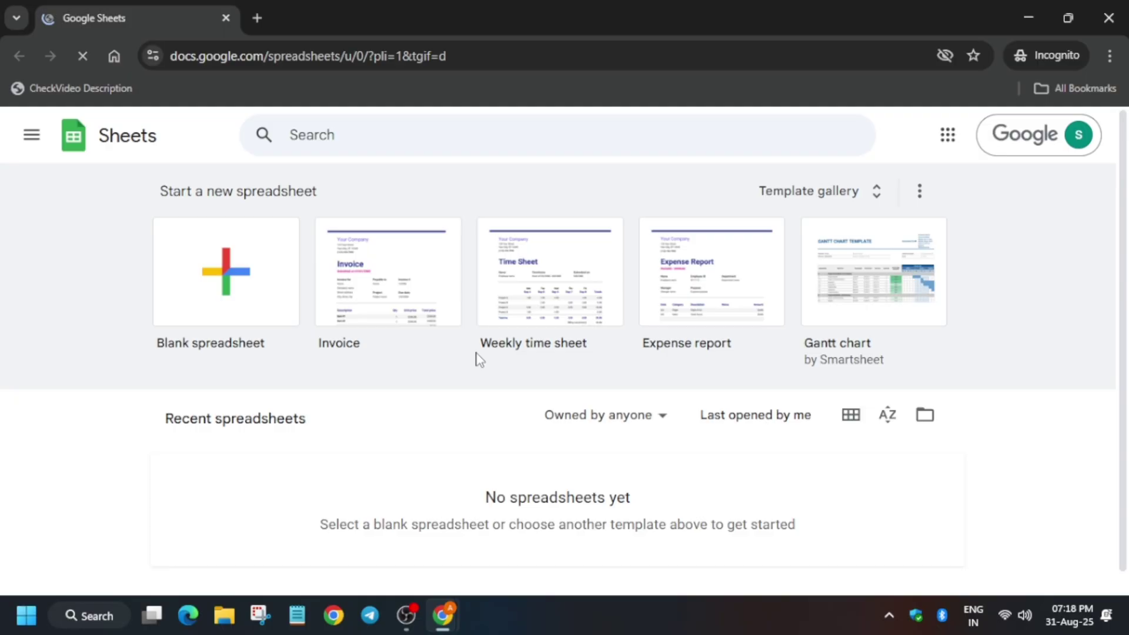
Start a blank spreadsheet, dismiss the Gemini welcome, and reach the Data menu.
{"action": "left_click", "coordinate": [196, 257]}
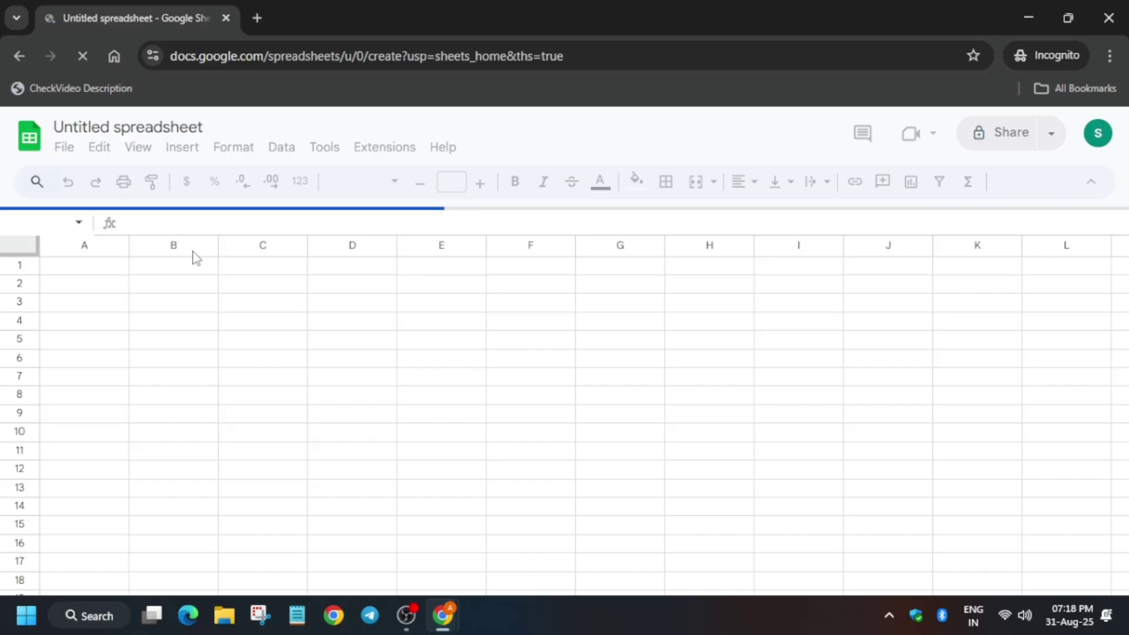
{"action": "left_click", "coordinate": [282, 148]}
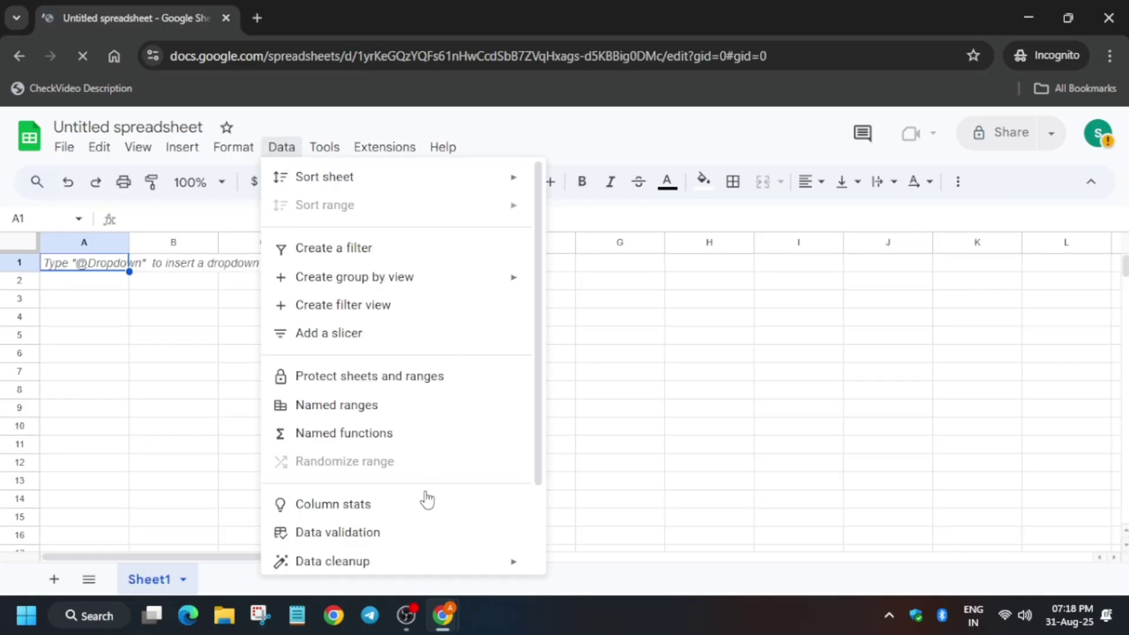
{"action": "scroll", "coordinate": [336, 556], "scroll_direction": "down", "scroll_amount": 2}
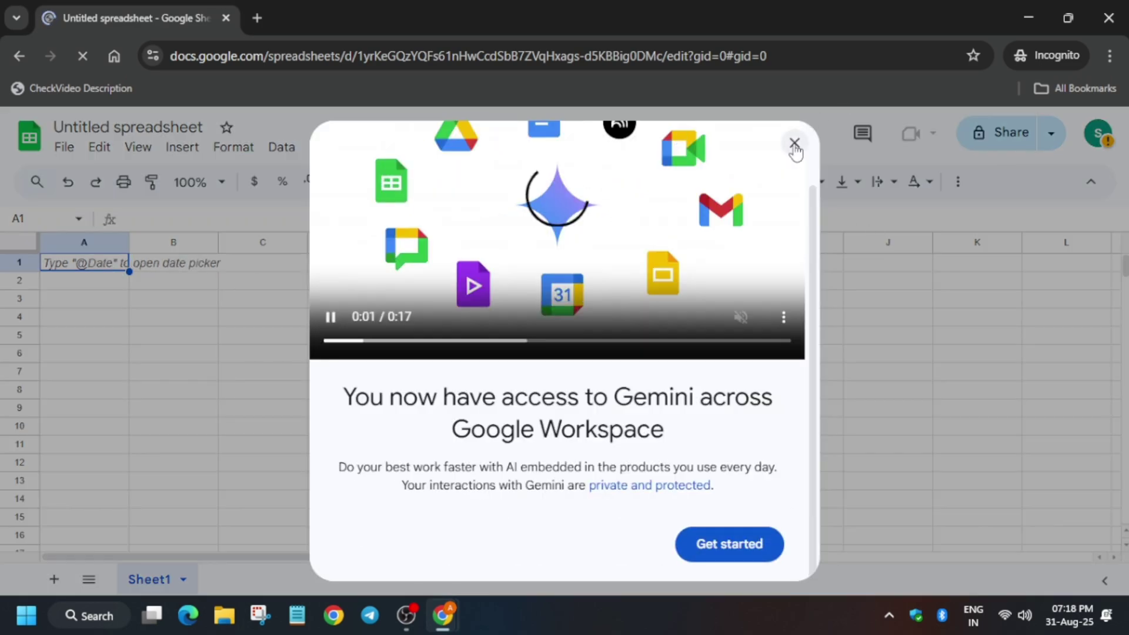
{"action": "left_click", "coordinate": [794, 142]}
{"action": "left_click", "coordinate": [281, 147]}
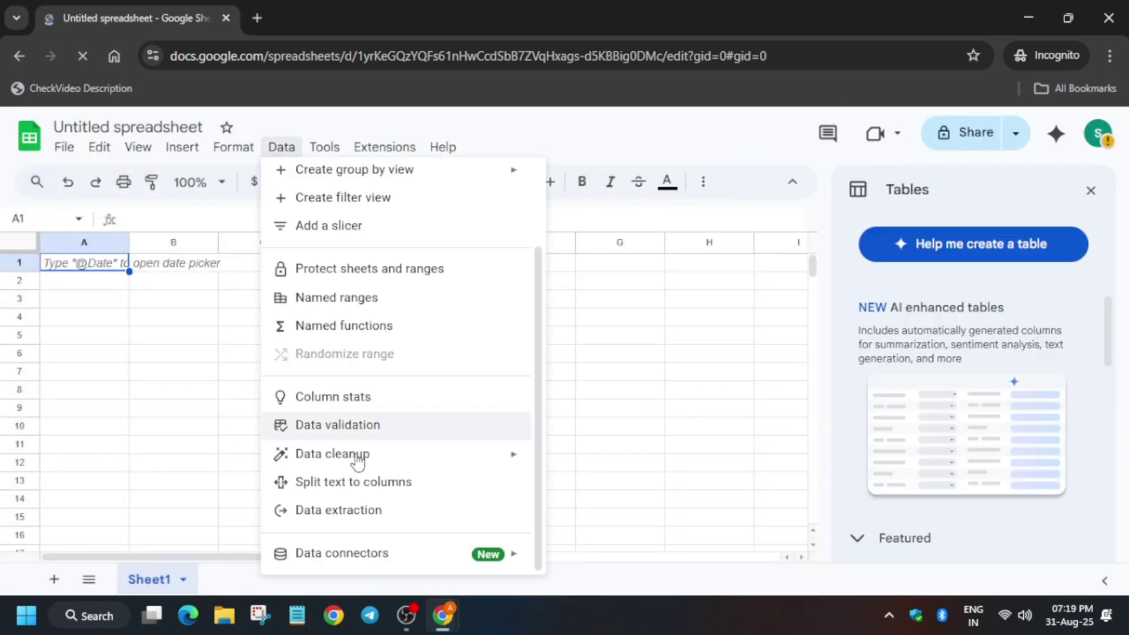
Begin Connect to BigQuery with the qwiklabs project and the Public datasets collection.
{"action": "left_click", "coordinate": [618, 492]}
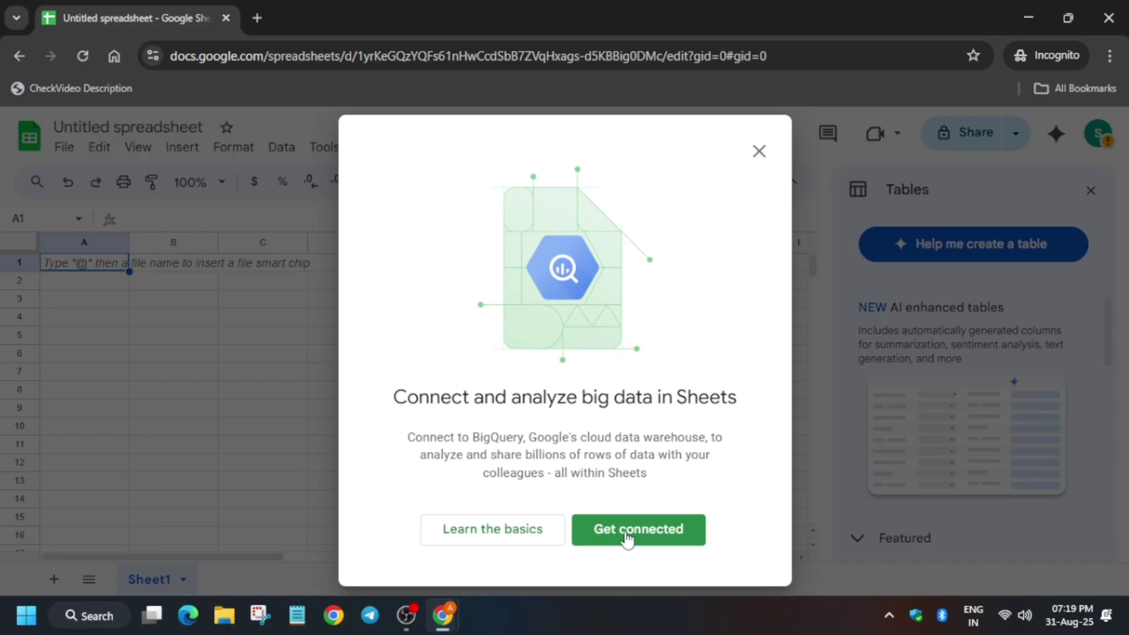
{"action": "left_click", "coordinate": [628, 534]}
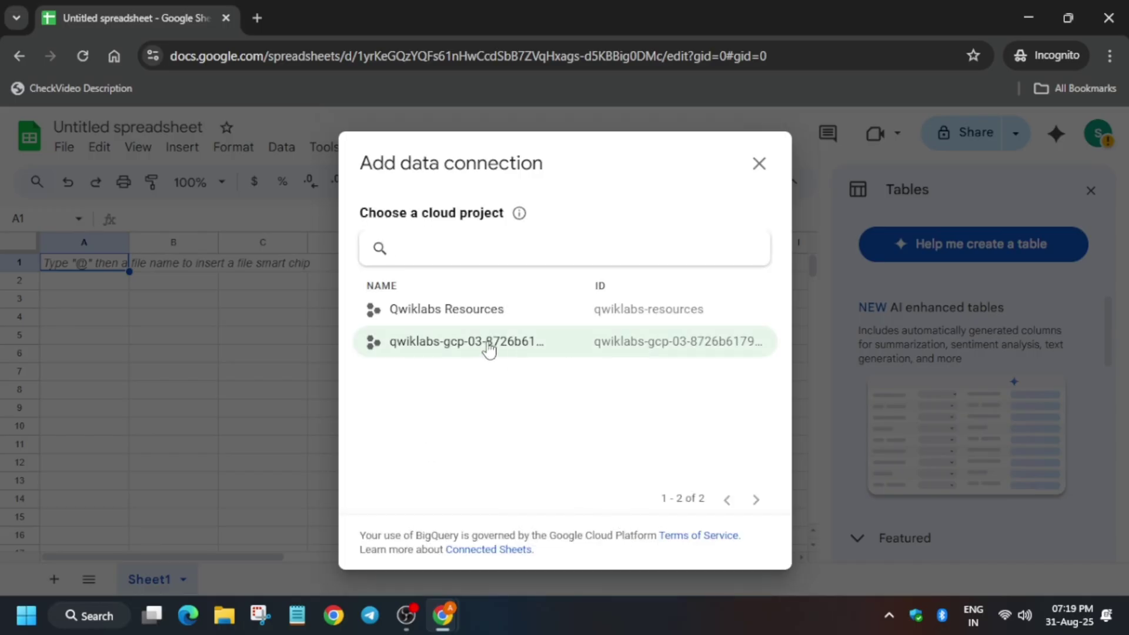
{"action": "left_click", "coordinate": [526, 346]}
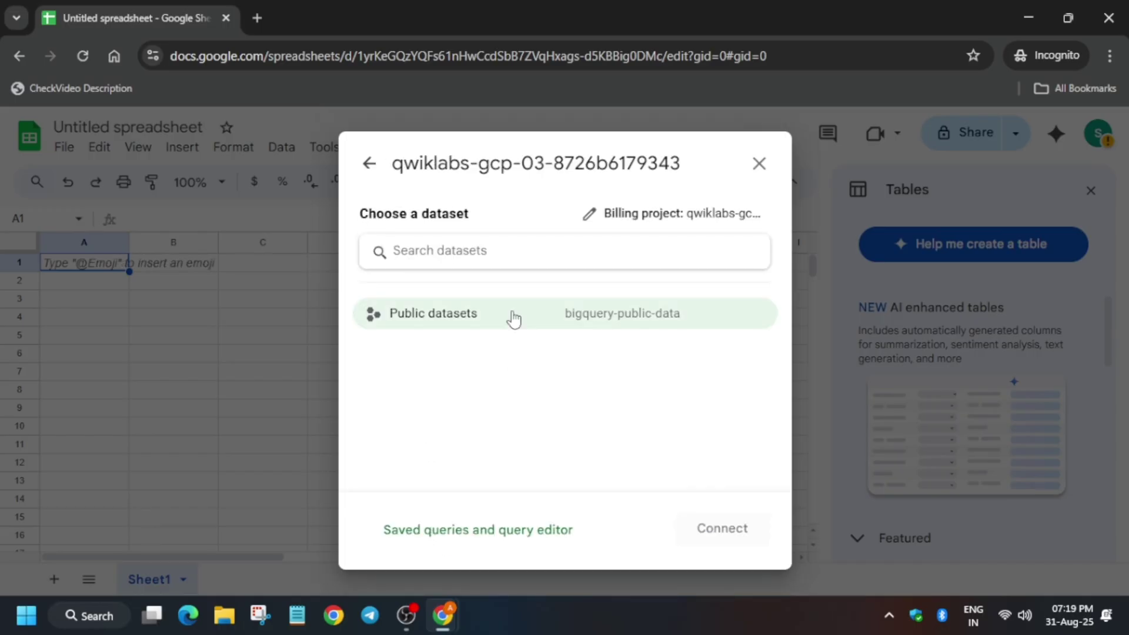
{"action": "left_click", "coordinate": [512, 315]}
Copy new_york_taxi_trips from the lab notes and search out that dataset.
{"action": "key", "text": "alt+Tab"}
{"action": "left_click", "coordinate": [1025, 379]}
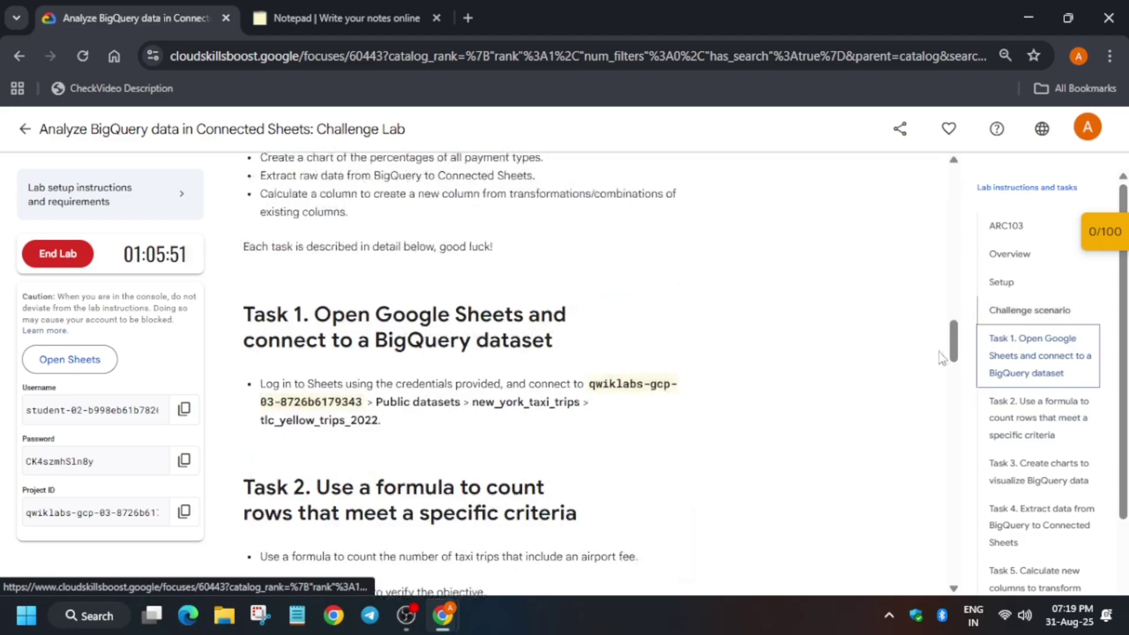
{"action": "left_click_drag", "start_coordinate": [474, 294], "coordinate": [584, 295]}
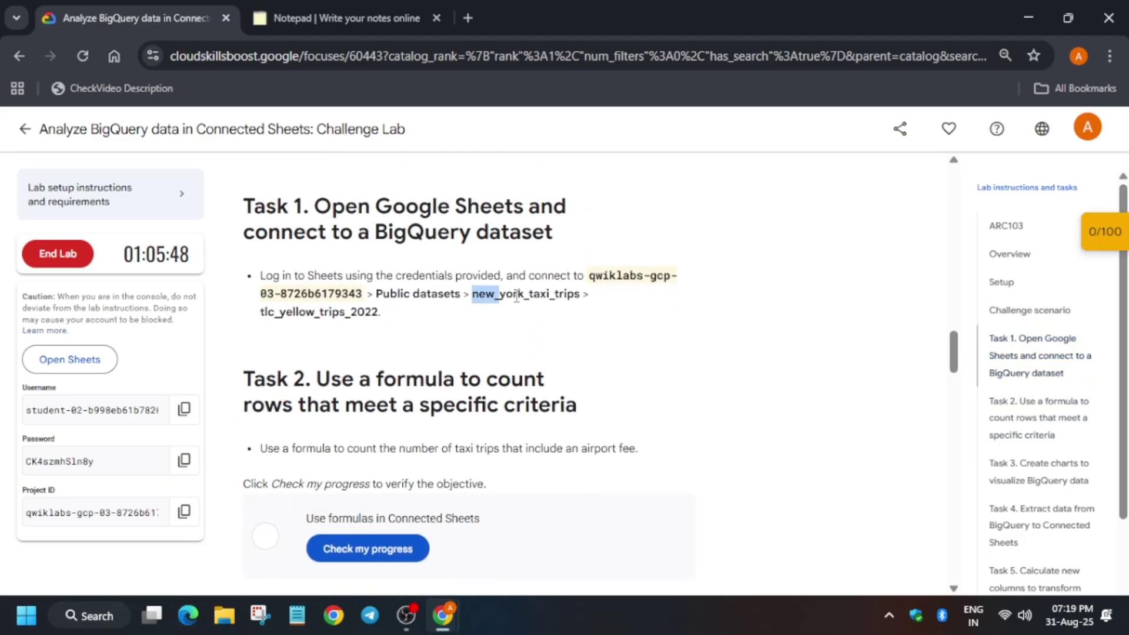
{"action": "key", "text": "ctrl+c"}
{"action": "key", "text": "alt+Tab"}
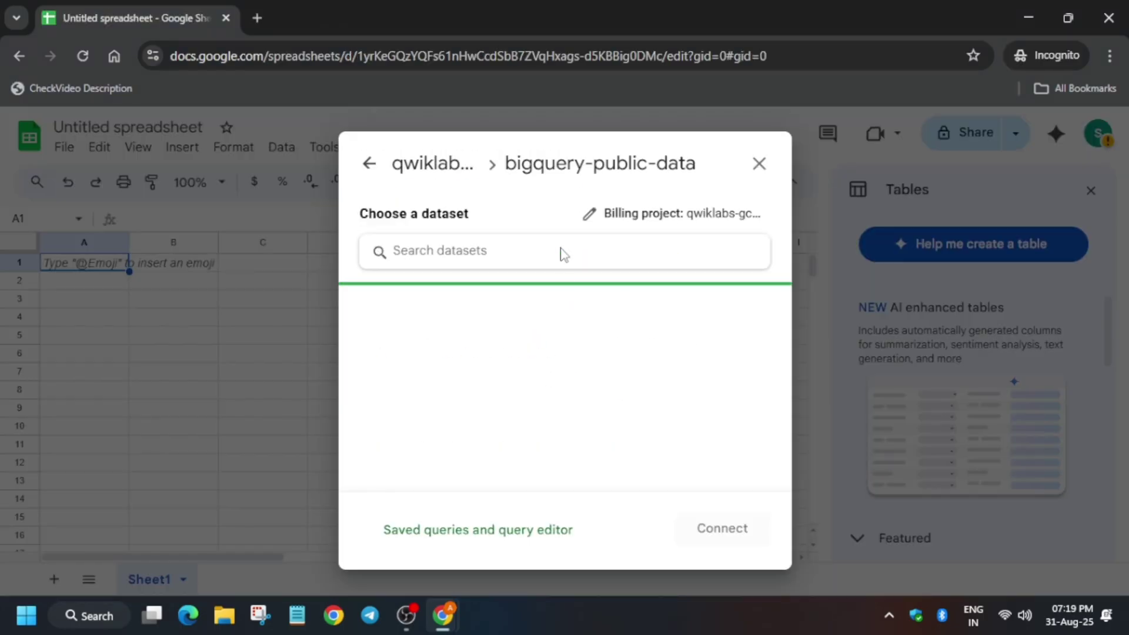
{"action": "left_click", "coordinate": [565, 251]}
{"action": "key", "text": "ctrl+v"}
{"action": "left_click", "coordinate": [500, 299]}
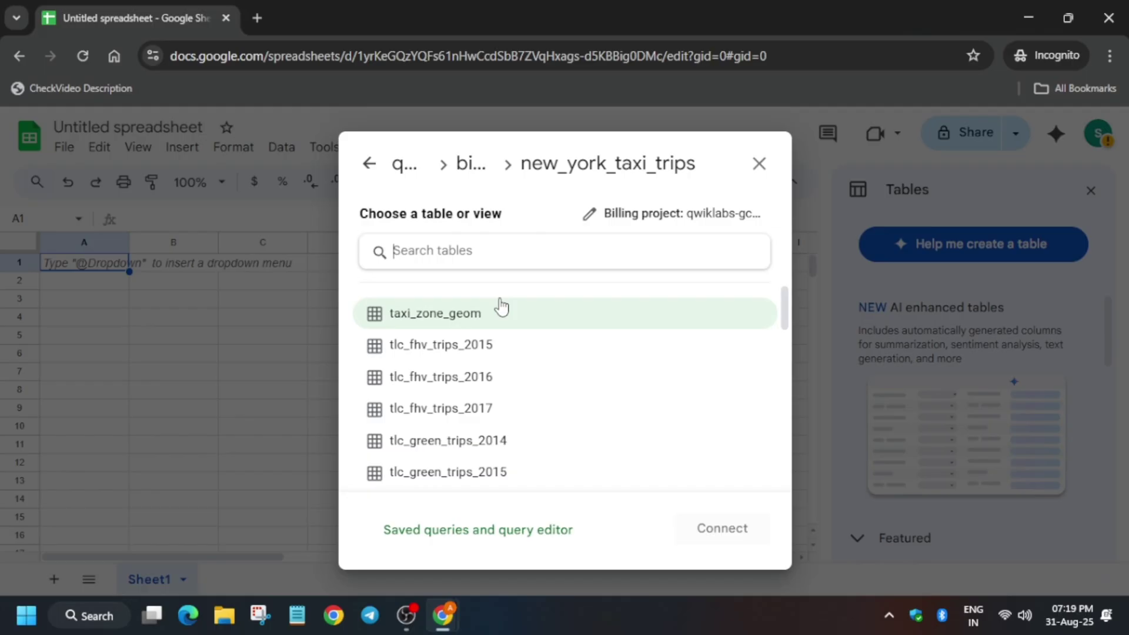
Copy tlc_yellow_trips_2022 from the lab notes, select that table and connect.
{"action": "key", "text": "alt+Tab"}
{"action": "left_click_drag", "start_coordinate": [260, 312], "coordinate": [381, 313]}
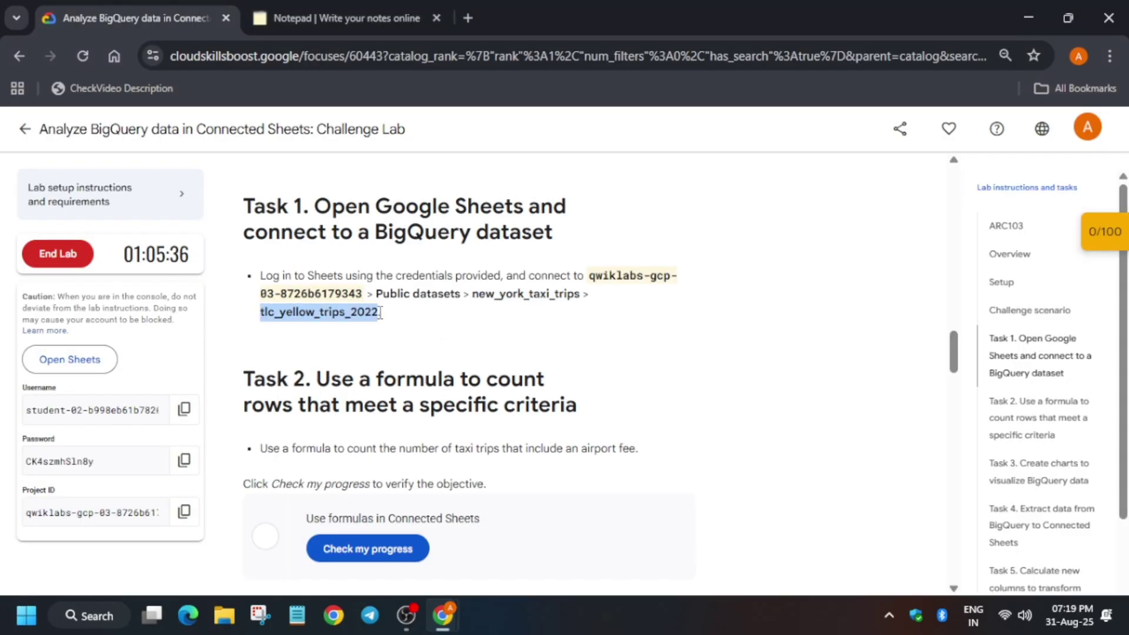
{"action": "key", "text": "ctrl+c"}
{"action": "key", "text": "alt+Tab"}
{"action": "left_click", "coordinate": [519, 256]}
{"action": "key", "text": "ctrl+v"}
{"action": "left_click", "coordinate": [479, 312]}
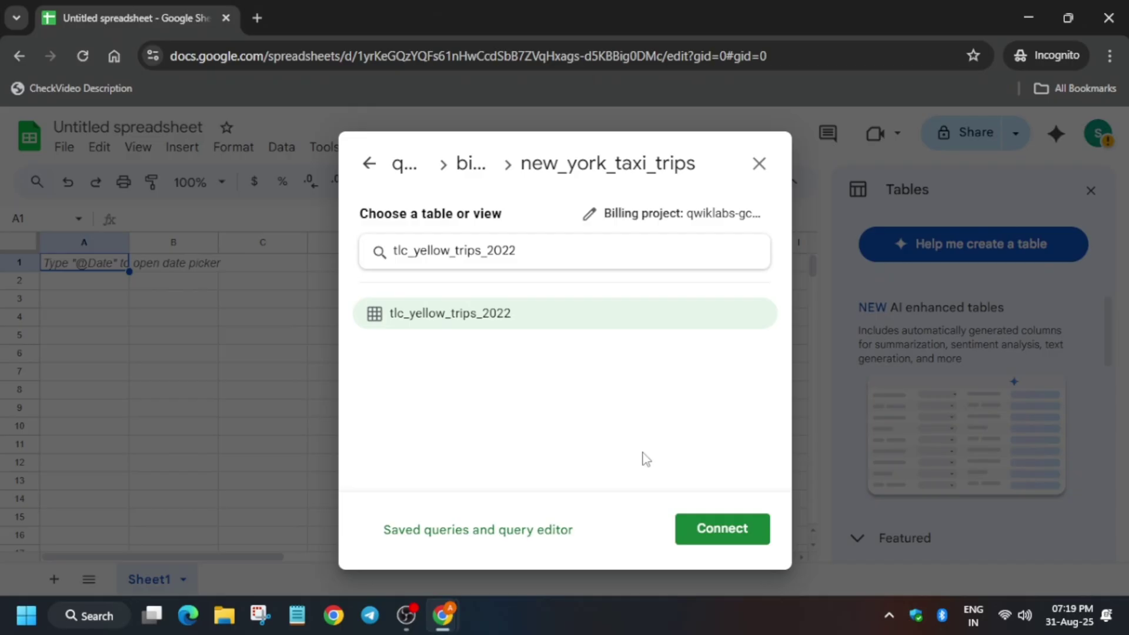
{"action": "left_click", "coordinate": [711, 539]}
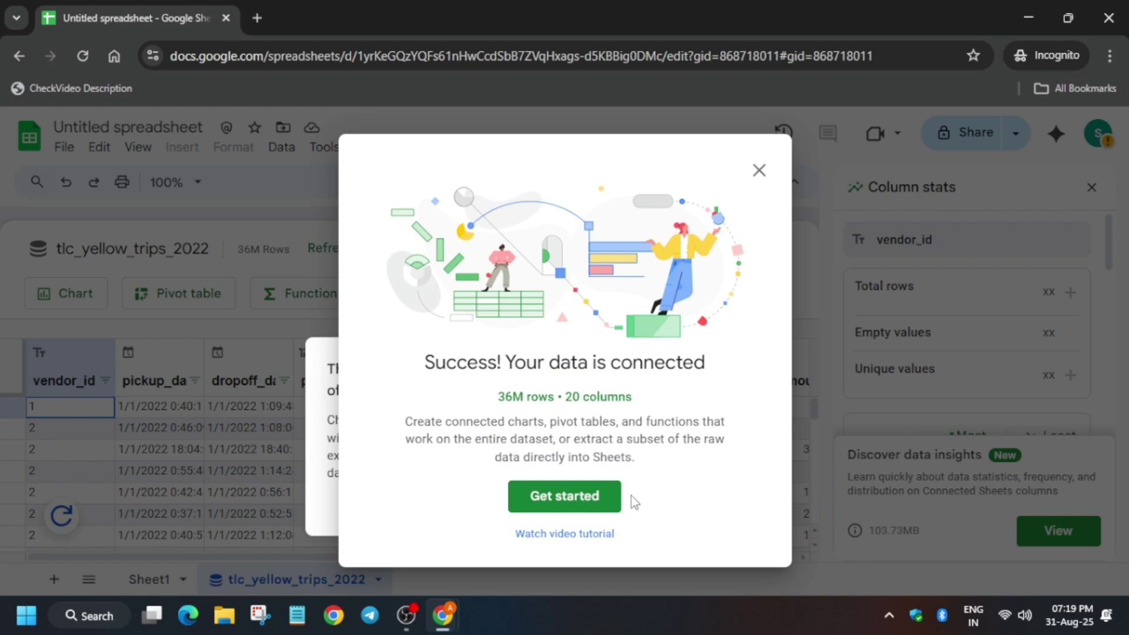
Dismiss the connection success dialog and the preview-limit notice.
{"action": "left_click", "coordinate": [757, 170]}
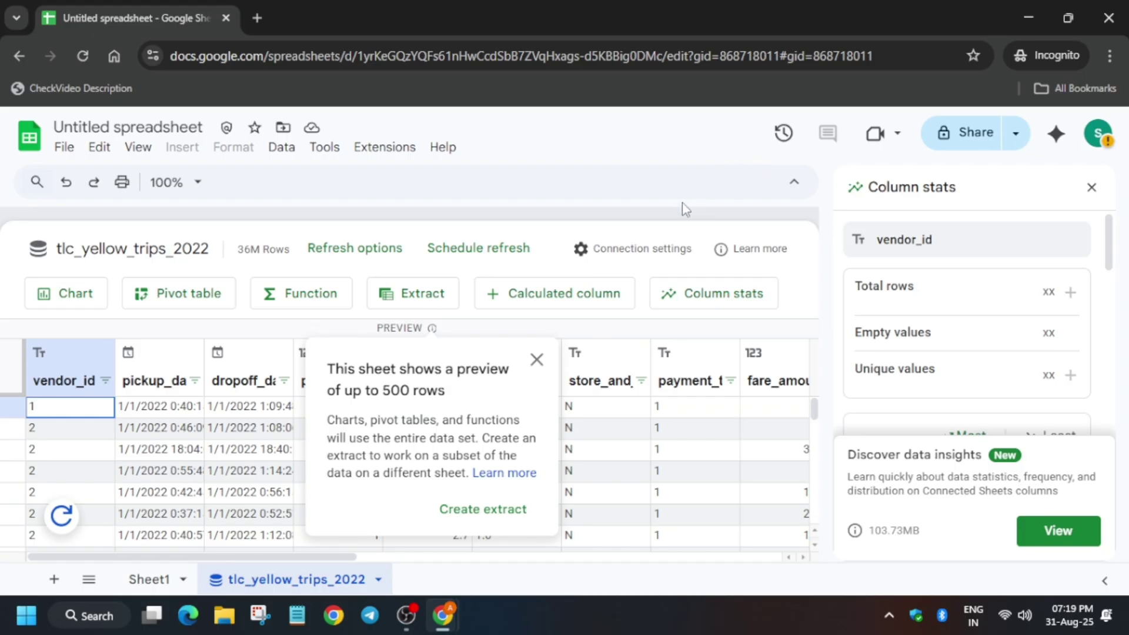
{"action": "left_click", "coordinate": [536, 359]}
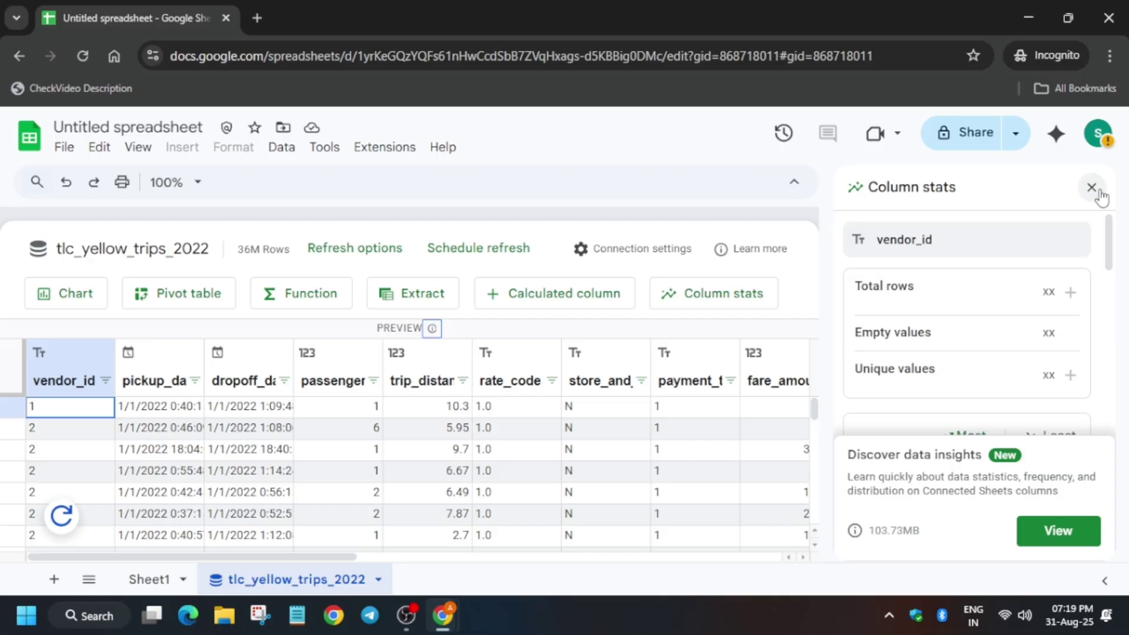
Insert a COUNTIF connected formula created on a new sheet.
{"action": "left_click", "coordinate": [335, 292]}
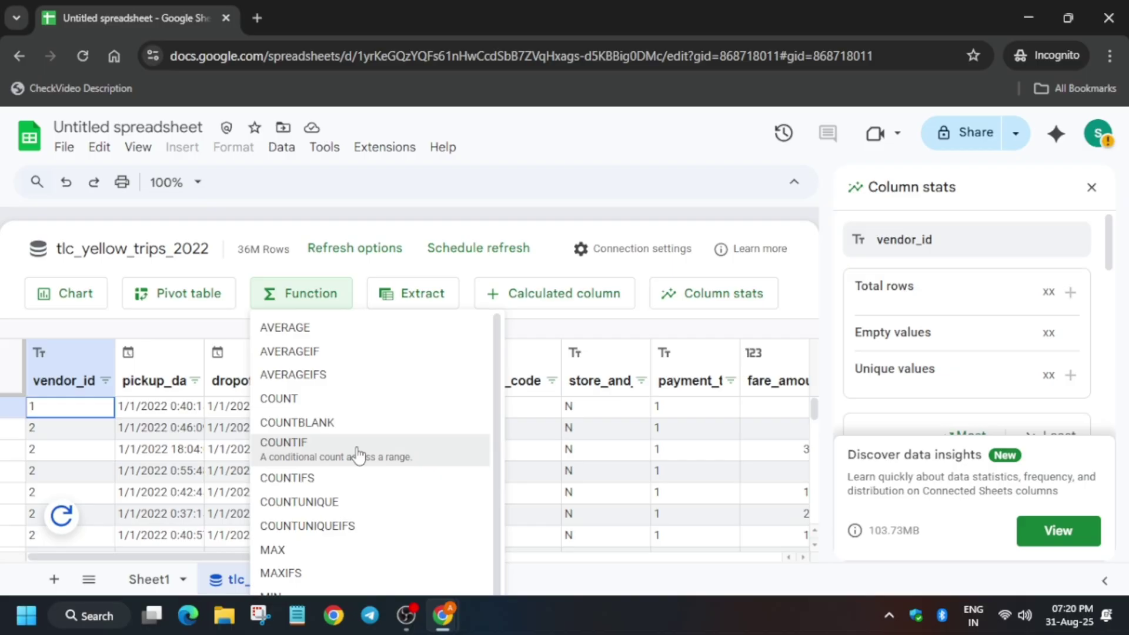
{"action": "left_click", "coordinate": [315, 298]}
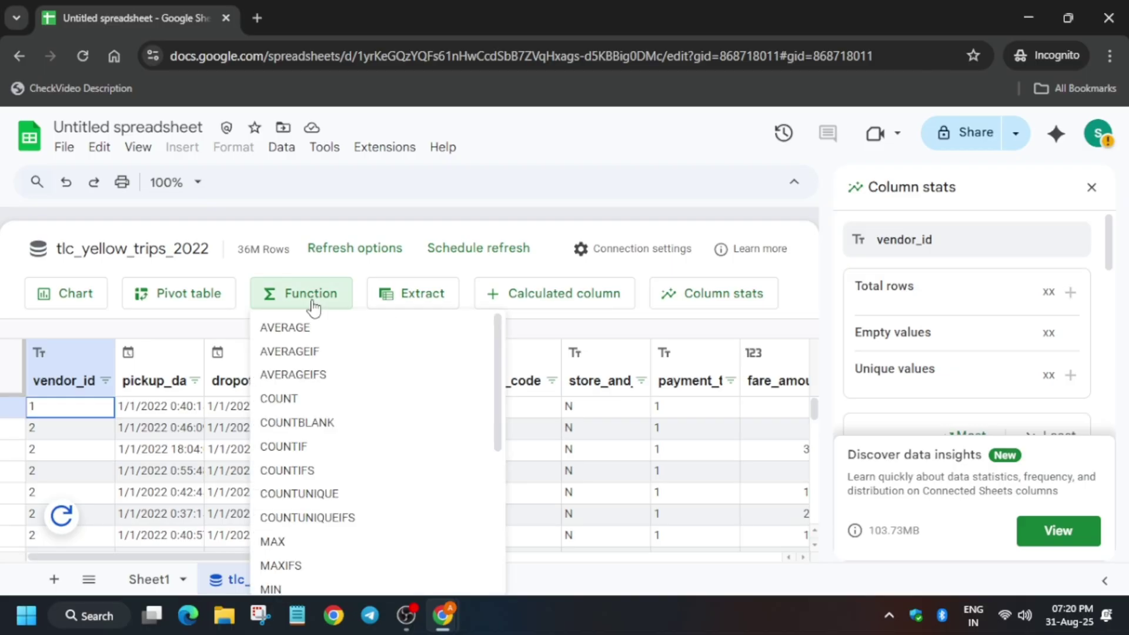
{"action": "left_click", "coordinate": [300, 472]}
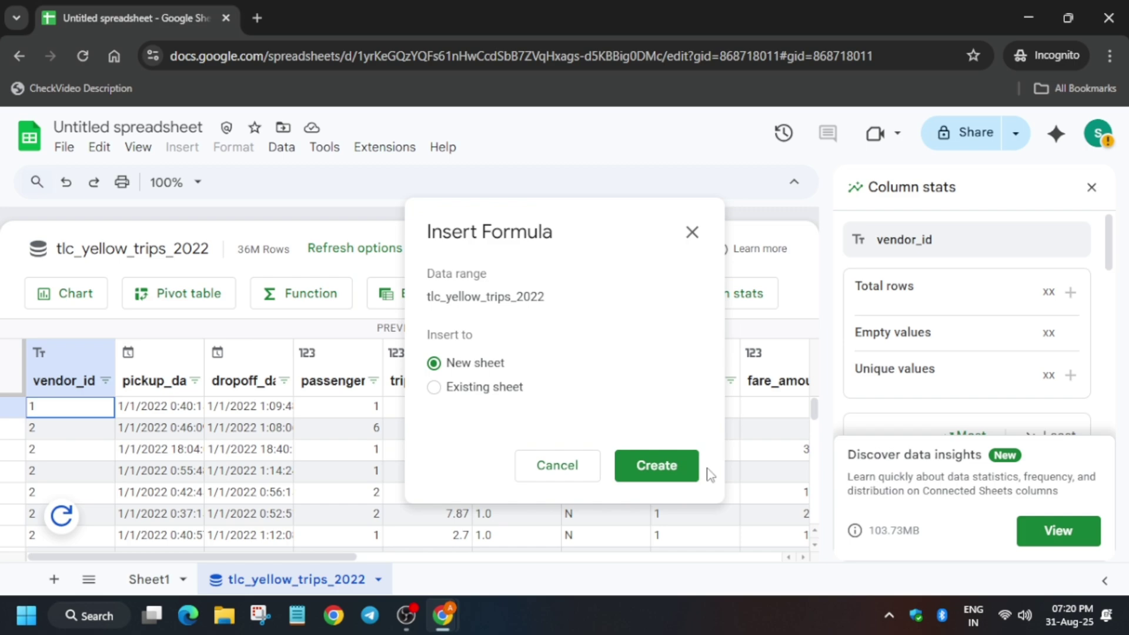
{"action": "left_click", "coordinate": [629, 462]}
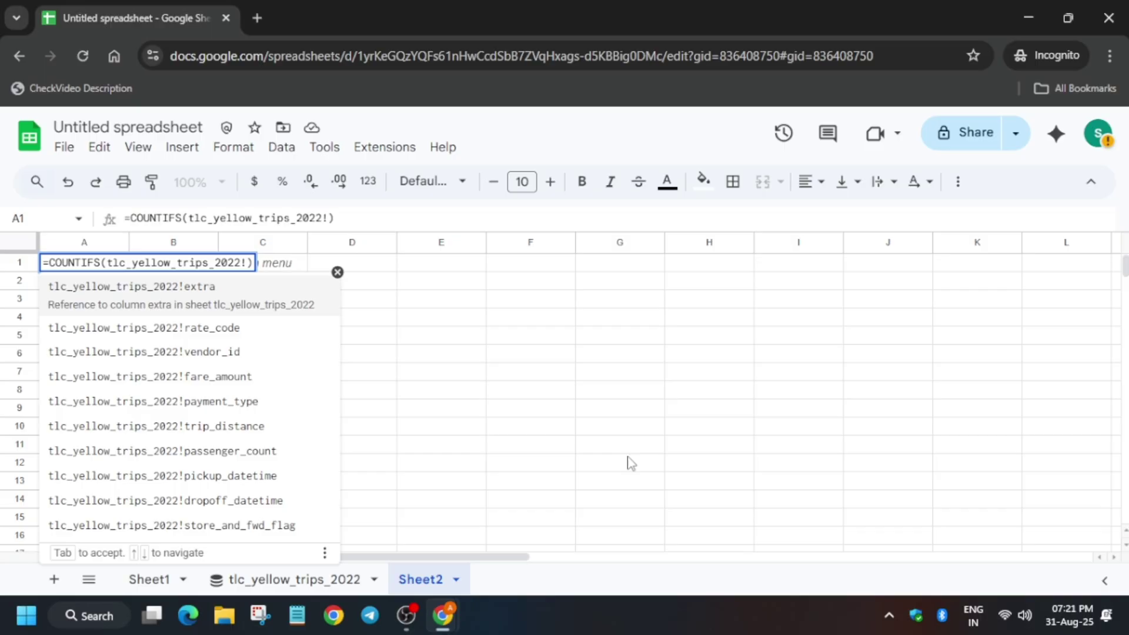
Copy =COUNTIF(tlc_yellow_trips_2022!airport_fee, "1") from the Notepad tab.
{"action": "key", "text": "alt+Tab"}
{"action": "left_click", "coordinate": [374, 7]}
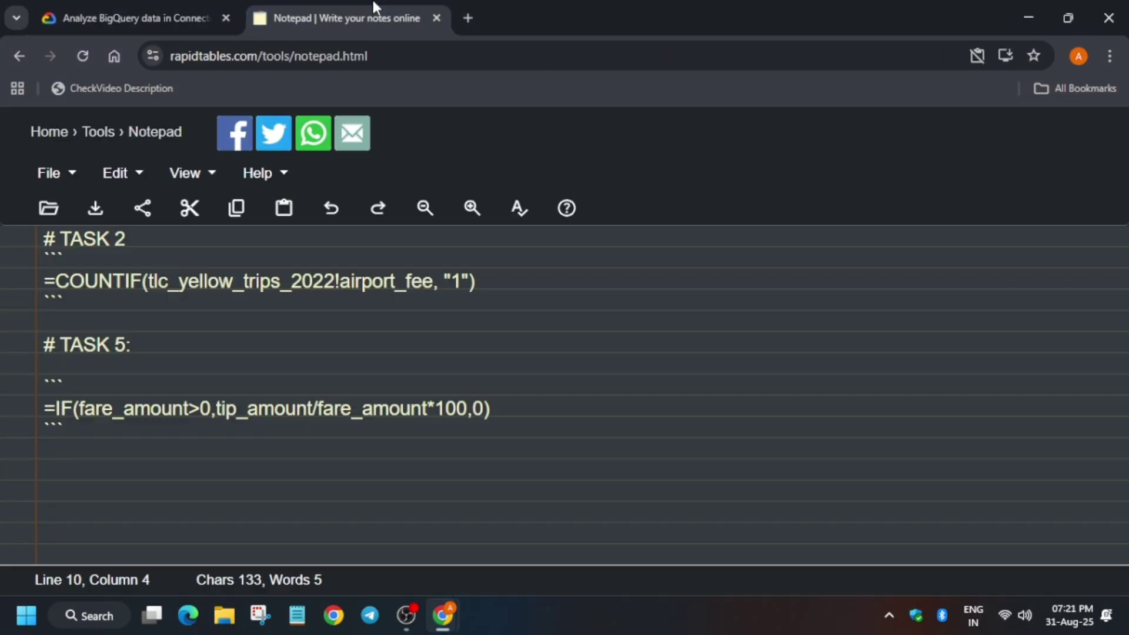
{"action": "left_click_drag", "start_coordinate": [42, 290], "coordinate": [542, 298]}
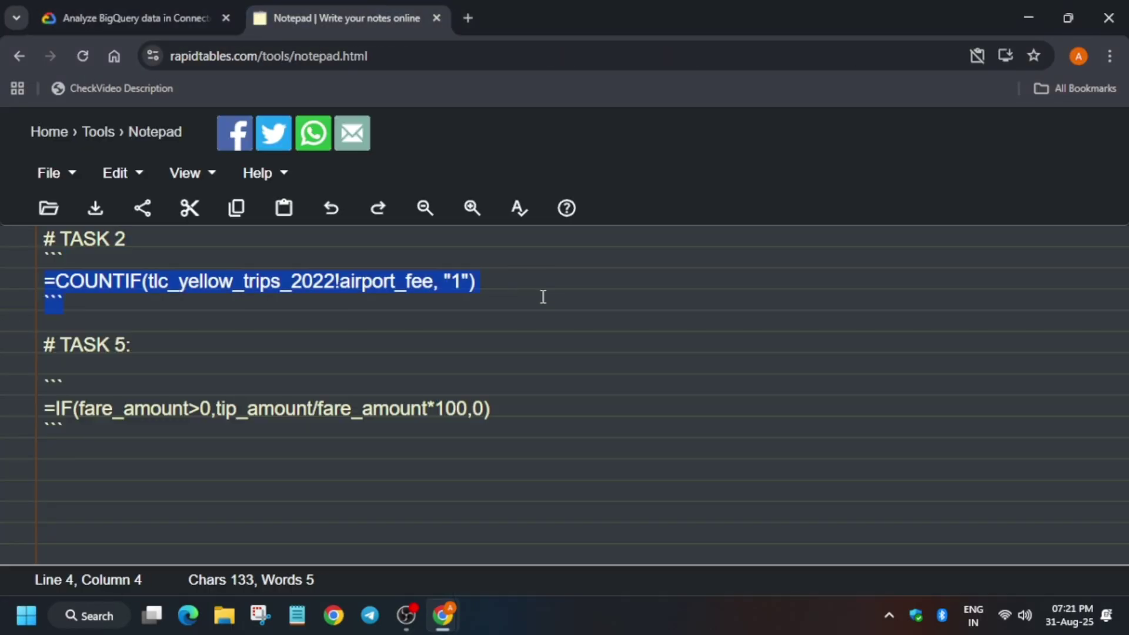
{"action": "key", "text": "Right"}
{"action": "left_click_drag", "start_coordinate": [43, 278], "coordinate": [497, 285]}
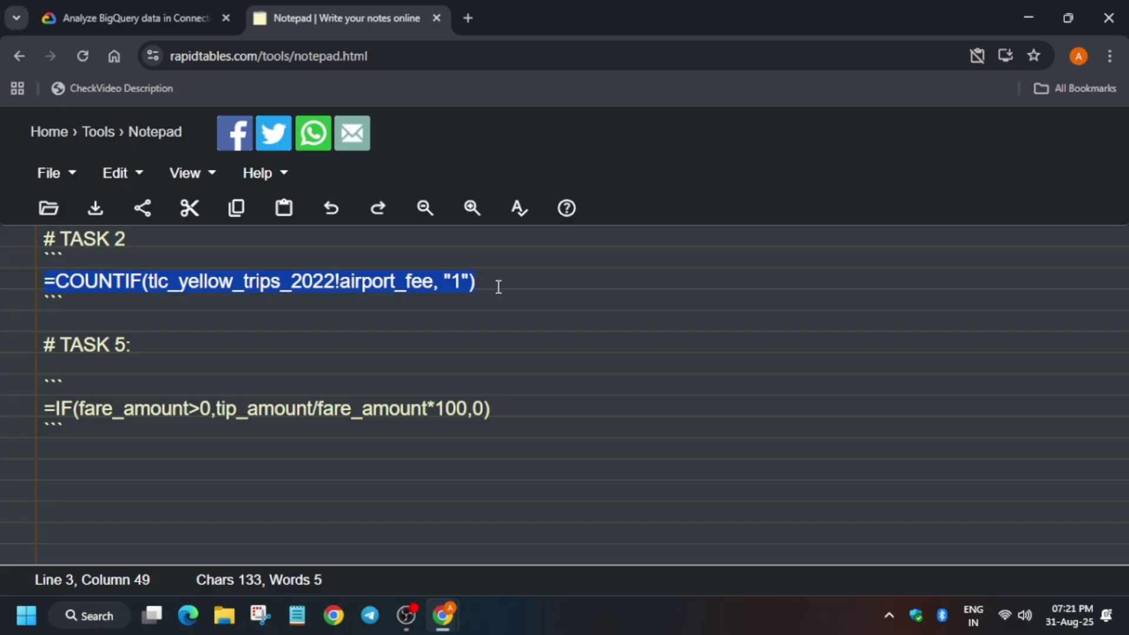
{"action": "key", "text": "alt+Tab"}
Paste the airport_fee COUNTIF into A1, apply it, and return to the tlc_yellow_trips_2022 sheet.
{"action": "key", "text": "ctrl+a"}
{"action": "key", "text": "ctrl+v"}
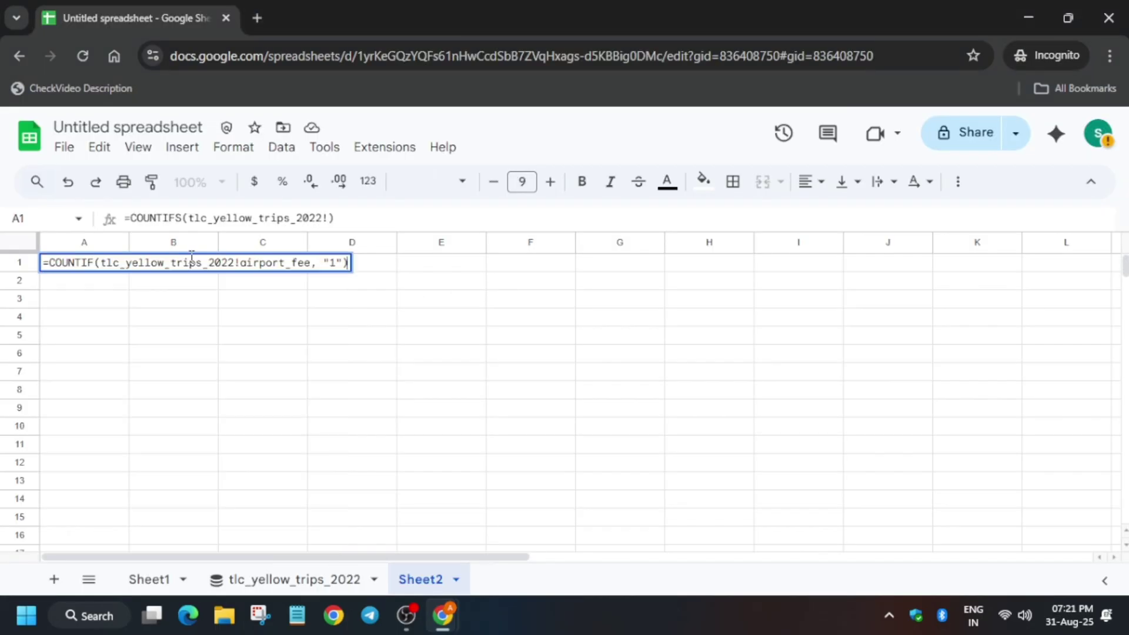
{"action": "left_click", "coordinate": [424, 309]}
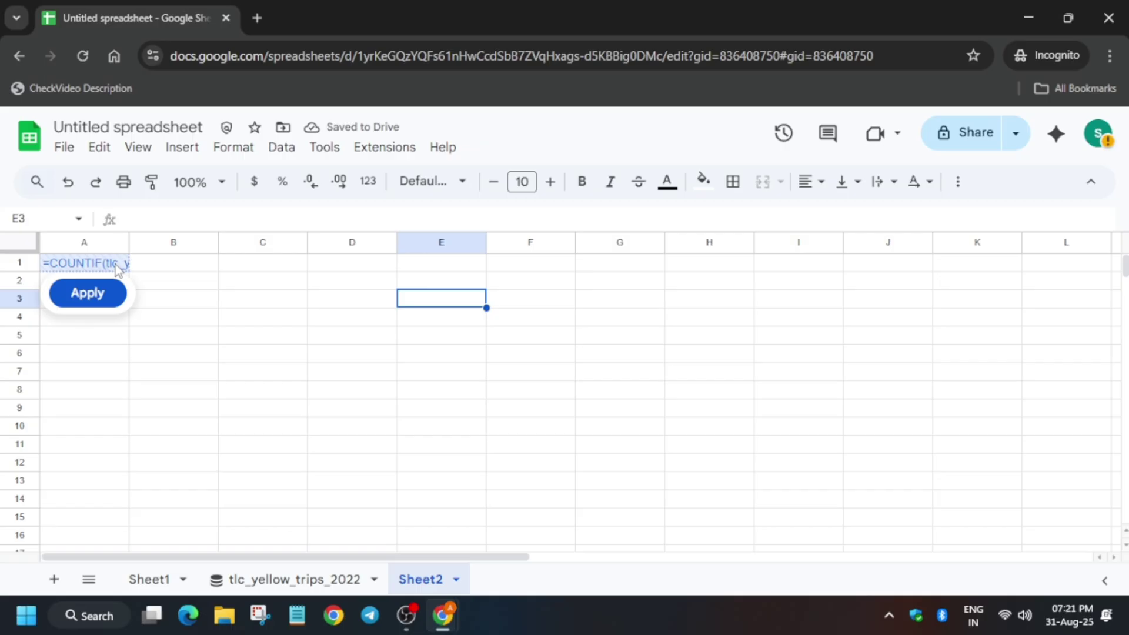
{"action": "left_click", "coordinate": [93, 291]}
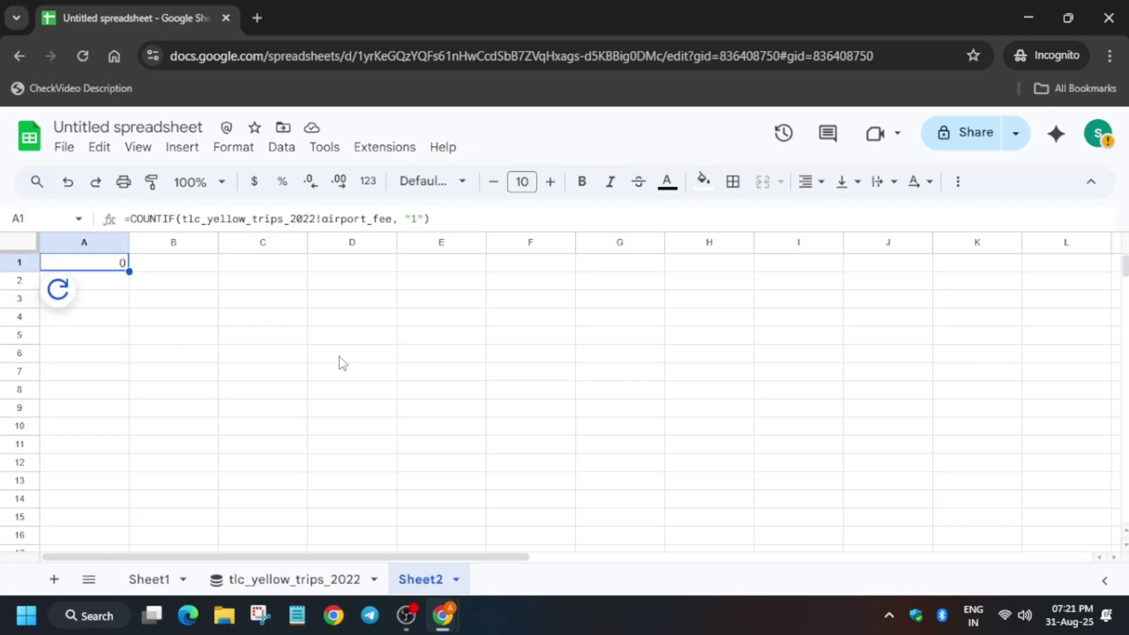
{"action": "left_click", "coordinate": [336, 577]}
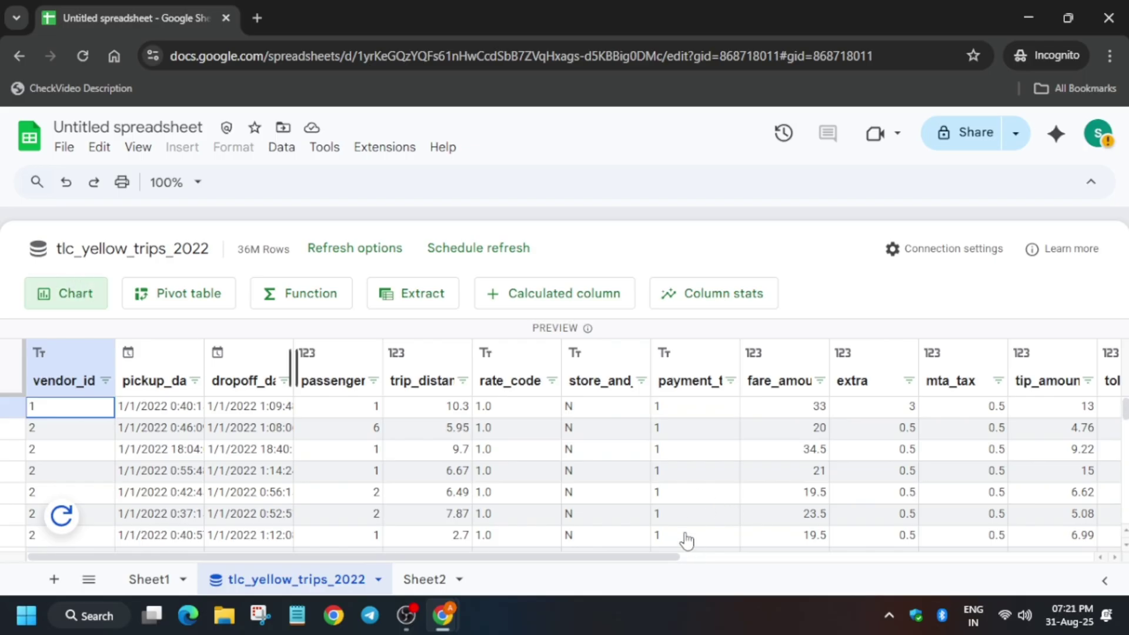
Create a chart on a new sheet and make it a pie chart.
{"action": "left_click", "coordinate": [675, 475]}
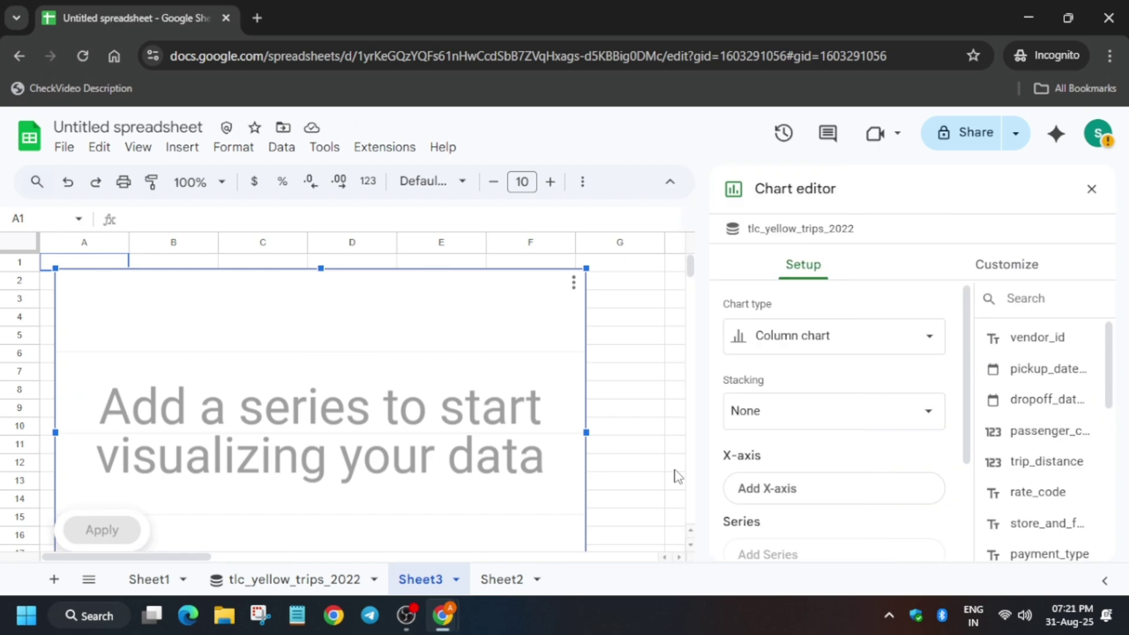
{"action": "left_click", "coordinate": [927, 335]}
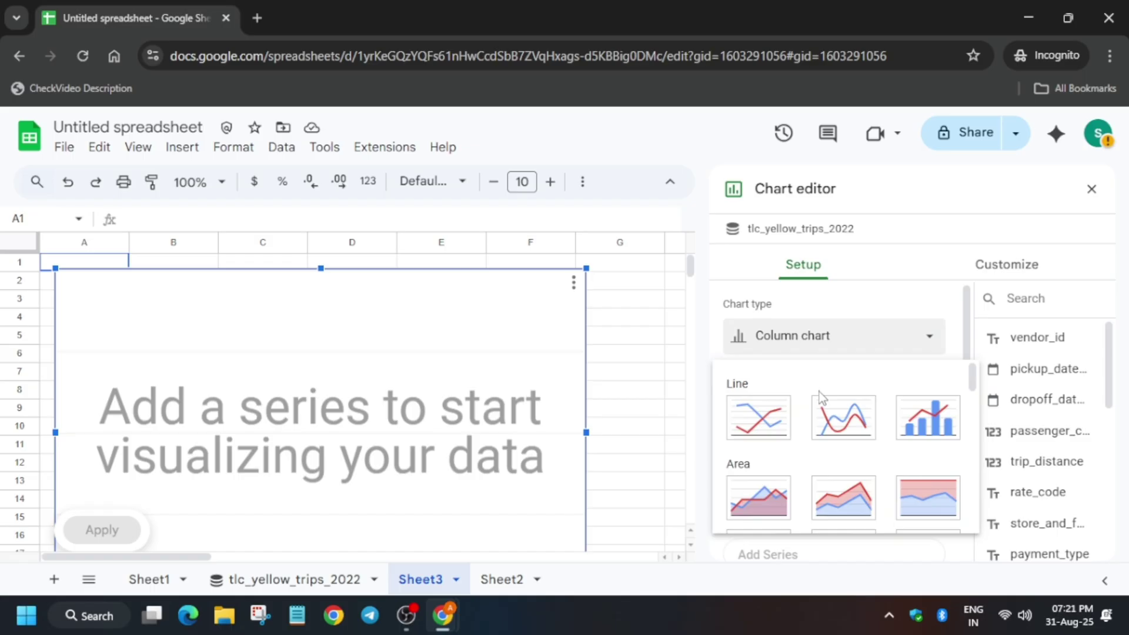
{"action": "scroll", "coordinate": [749, 466], "scroll_direction": "down", "scroll_amount": 2}
{"action": "scroll", "coordinate": [751, 441], "scroll_direction": "down", "scroll_amount": 2}
{"action": "left_click", "coordinate": [755, 440]}
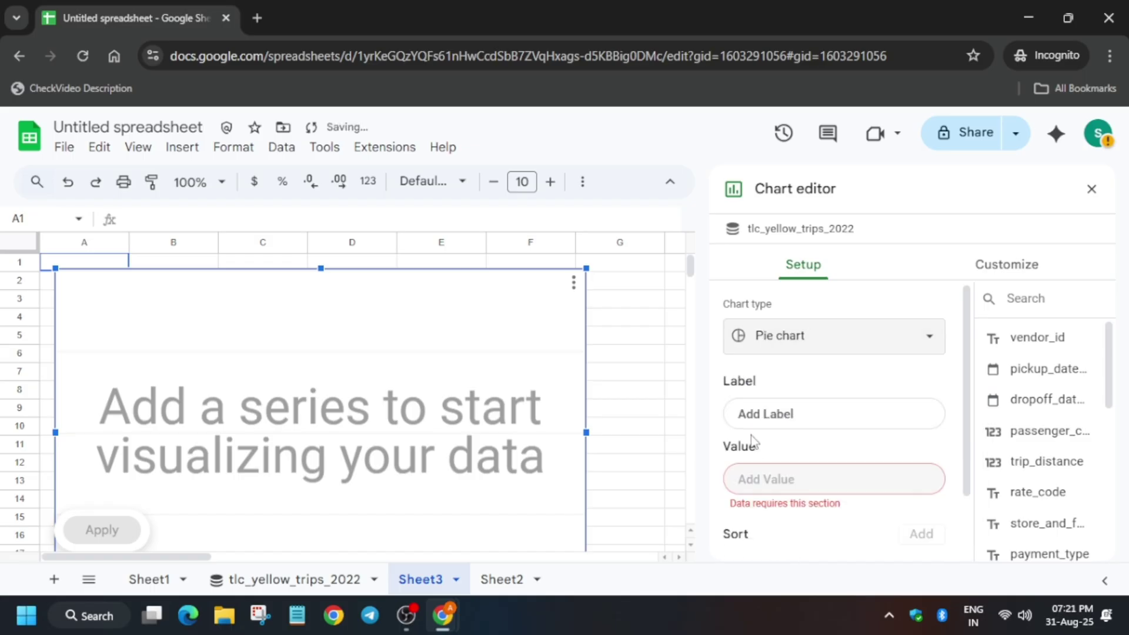
Label slices by payment_type, value them by summed fare_amount, and apply.
{"action": "left_click", "coordinate": [835, 416]}
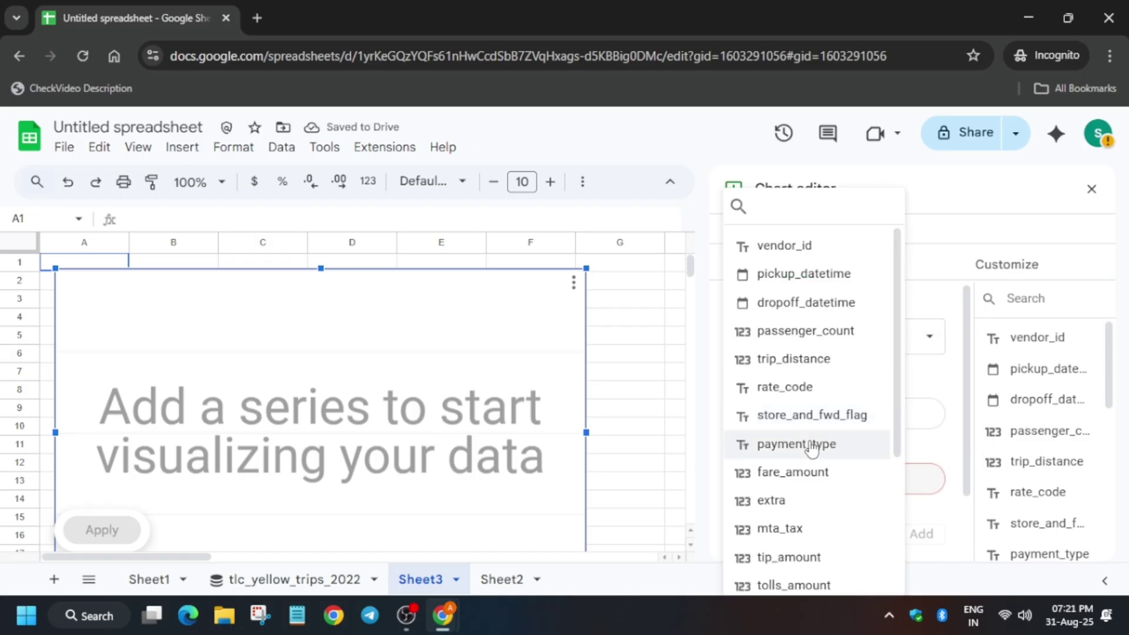
{"action": "left_click", "coordinate": [820, 444]}
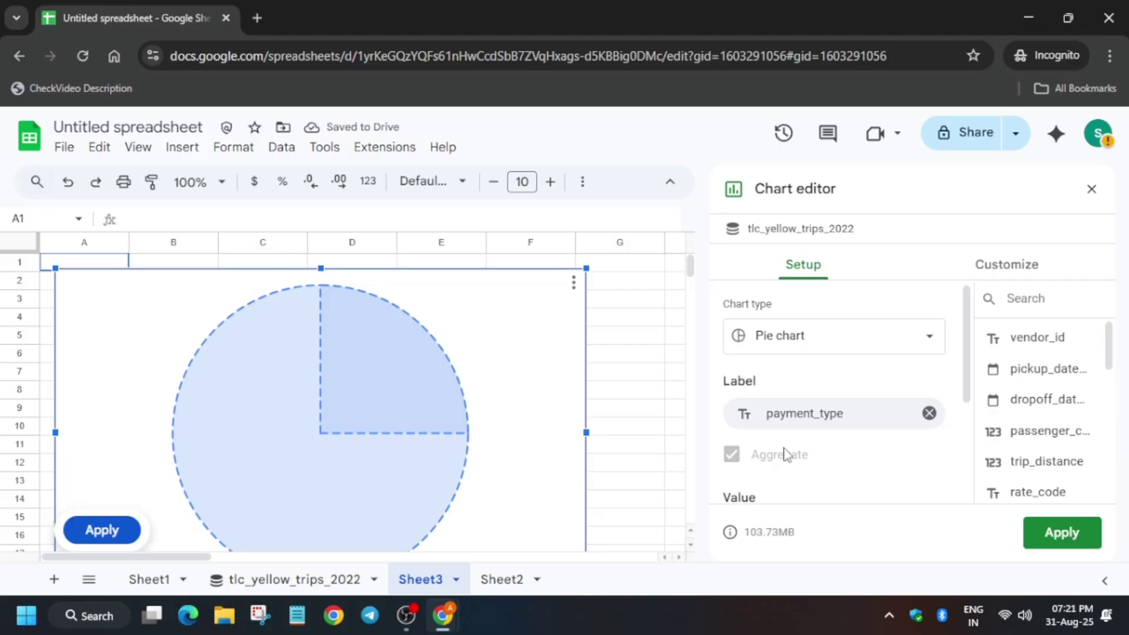
{"action": "scroll", "coordinate": [883, 408], "scroll_direction": "down", "scroll_amount": 2}
{"action": "left_click", "coordinate": [908, 362]}
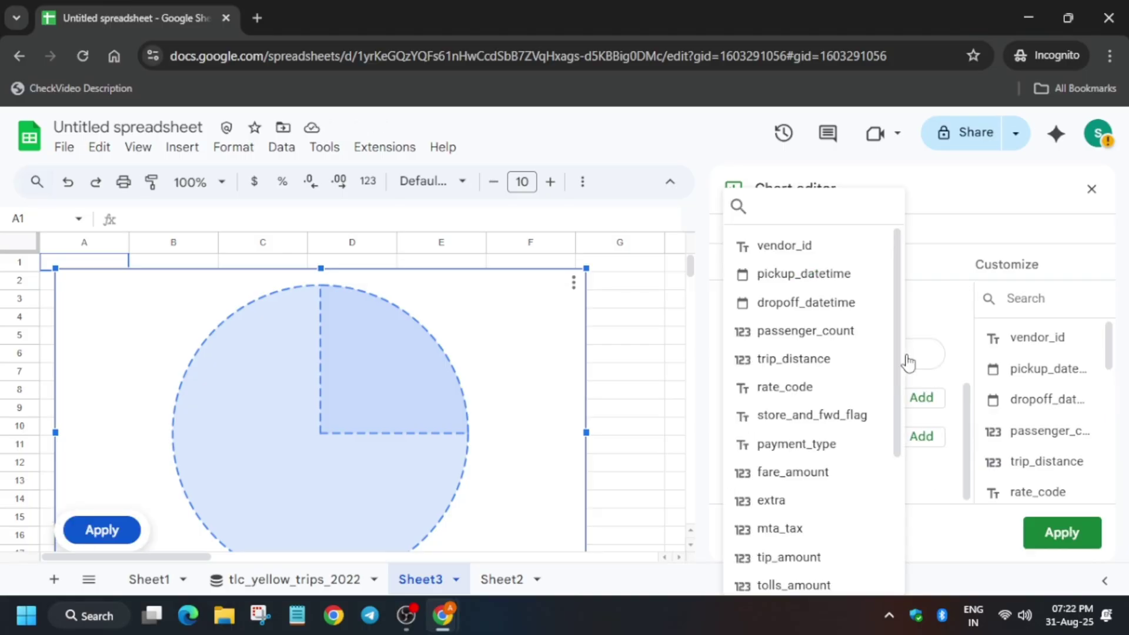
{"action": "left_click", "coordinate": [798, 473]}
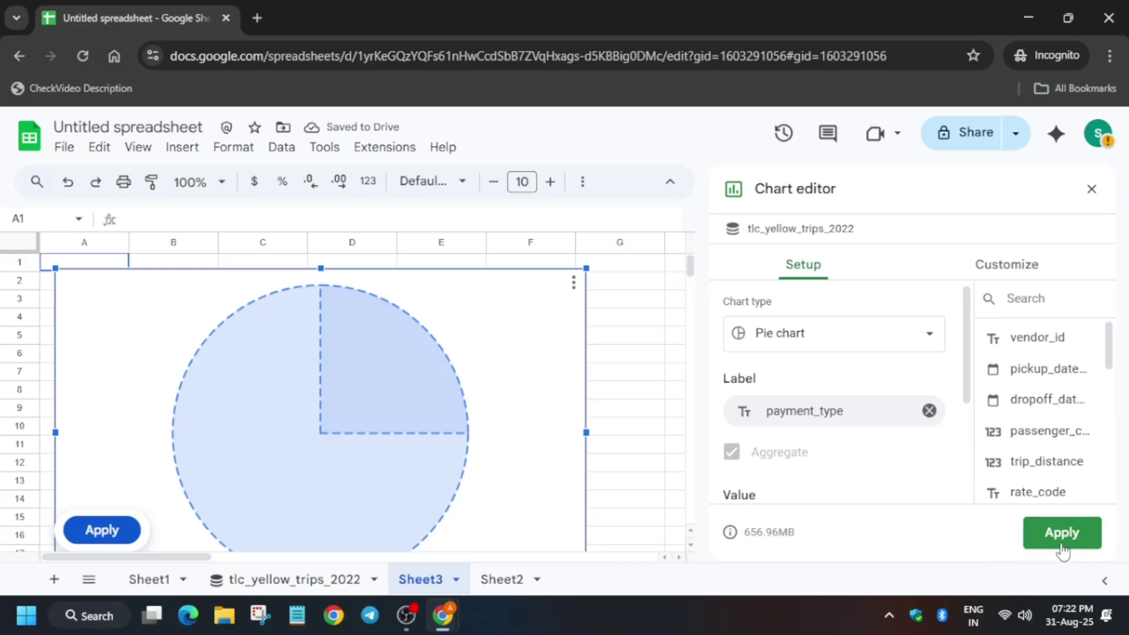
{"action": "left_click", "coordinate": [1063, 547]}
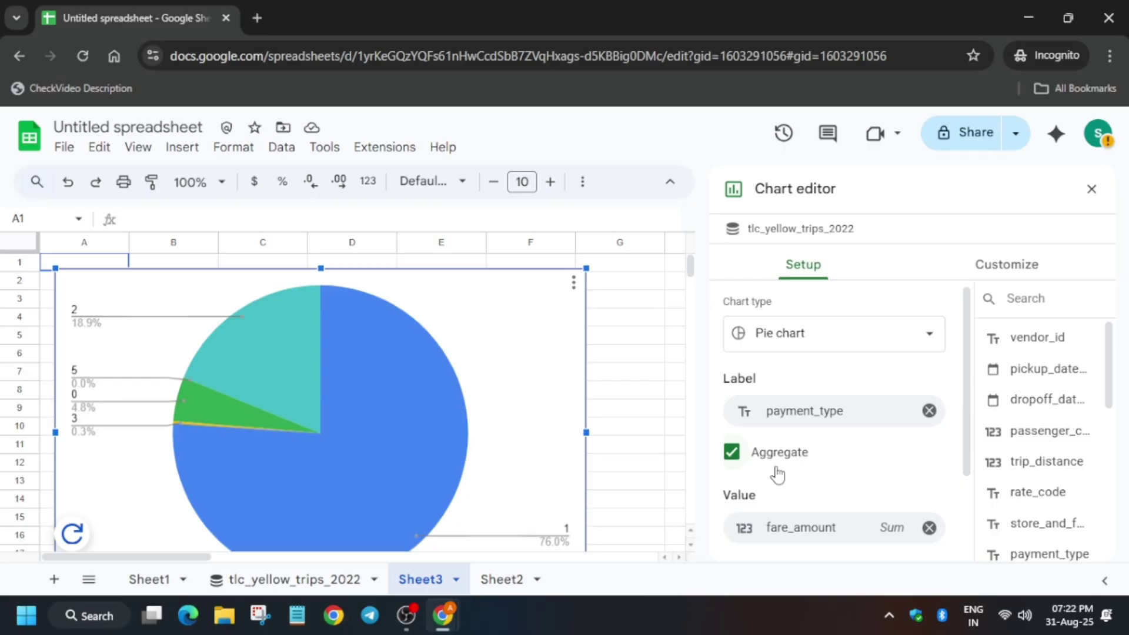
Create an extract of tlc_yellow_trips_2022 on a new sheet and reach its column selector.
{"action": "left_click", "coordinate": [343, 580]}
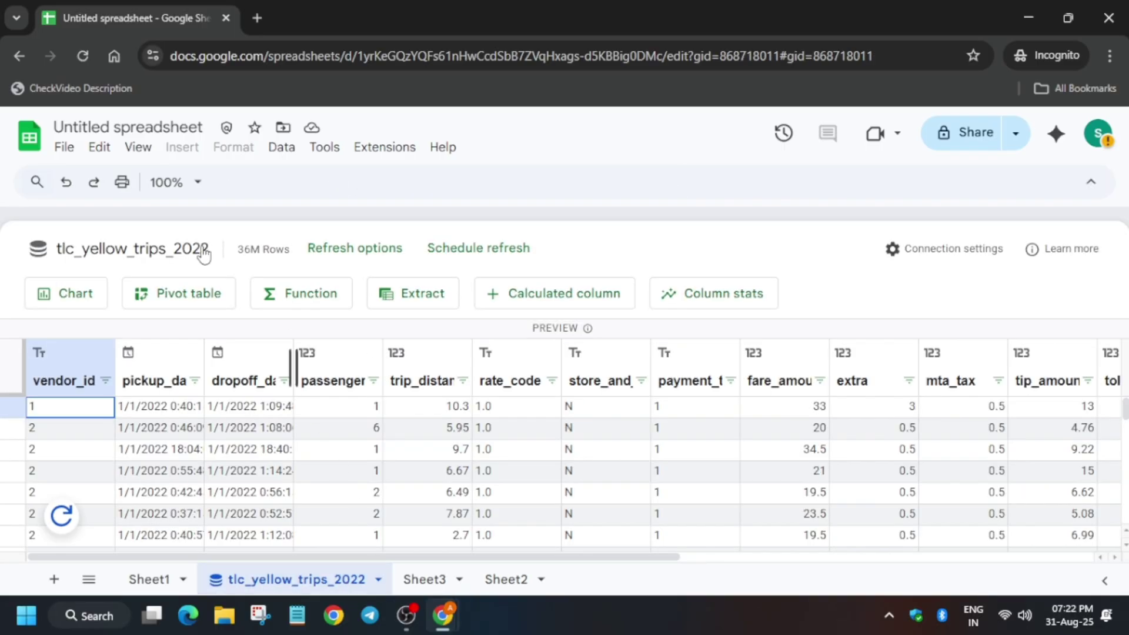
{"action": "left_click", "coordinate": [415, 293]}
{"action": "left_click", "coordinate": [665, 483]}
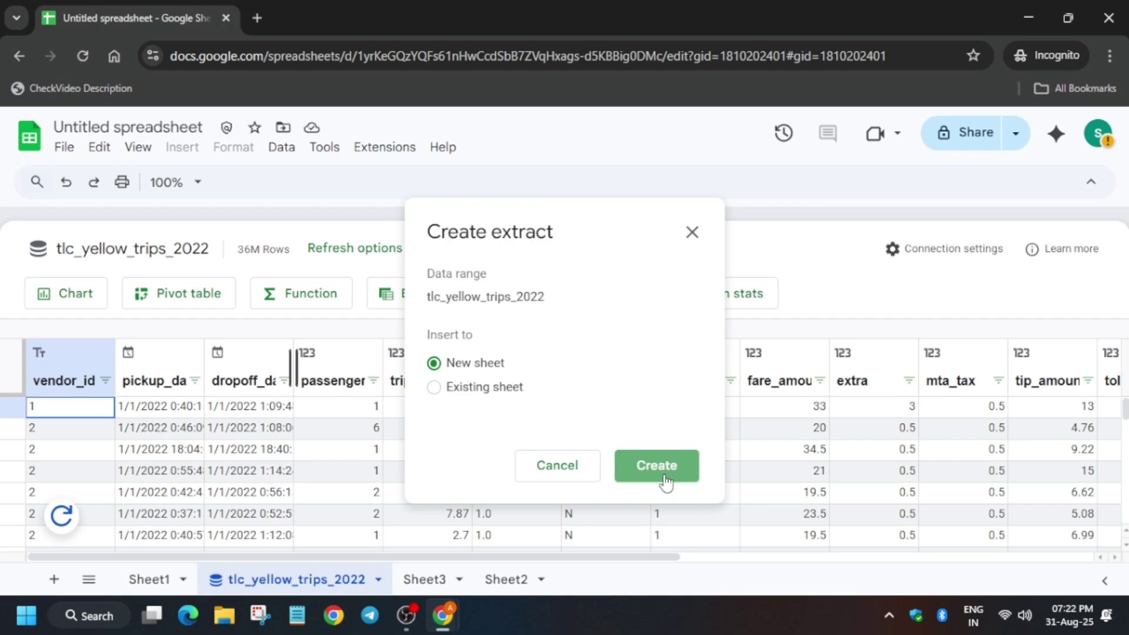
{"action": "left_click", "coordinate": [1066, 284]}
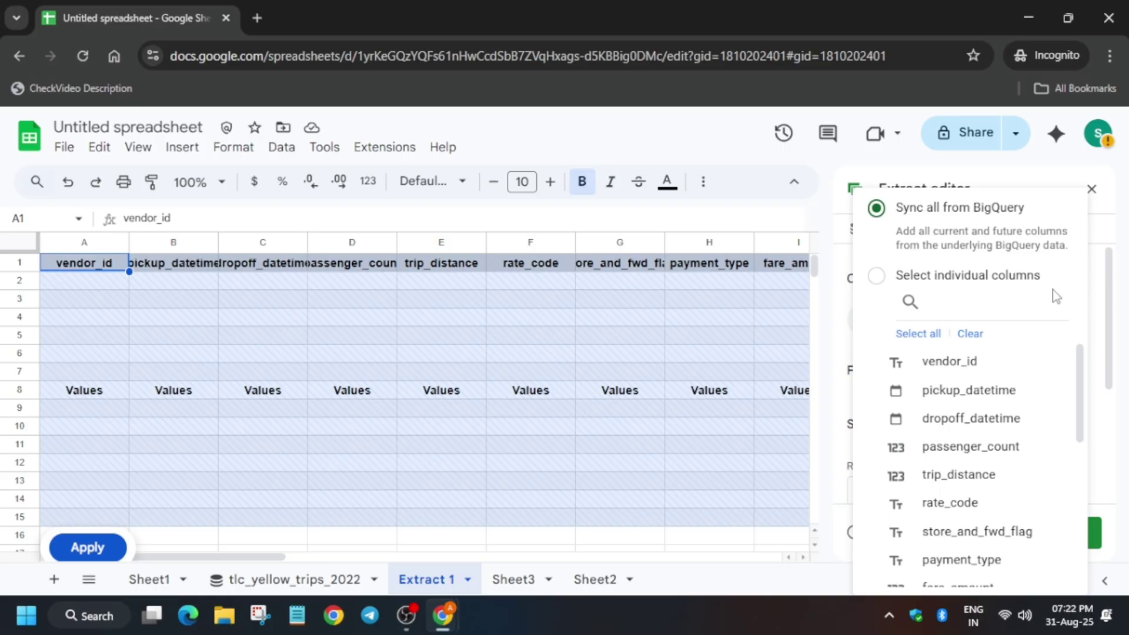
{"action": "key", "text": "alt+Tab"}
Check progress on the formula and chart tasks, reaching a 50/100 lab score.
{"action": "key", "text": "ctrl+shift+Tab"}
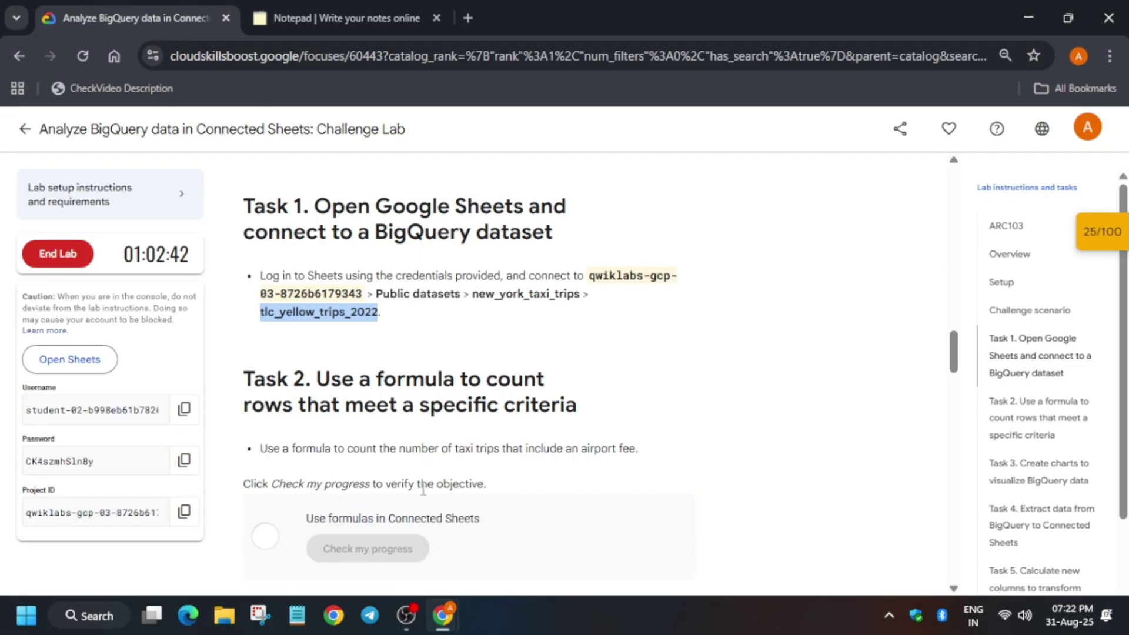
{"action": "scroll", "coordinate": [396, 417], "scroll_direction": "down", "scroll_amount": 3}
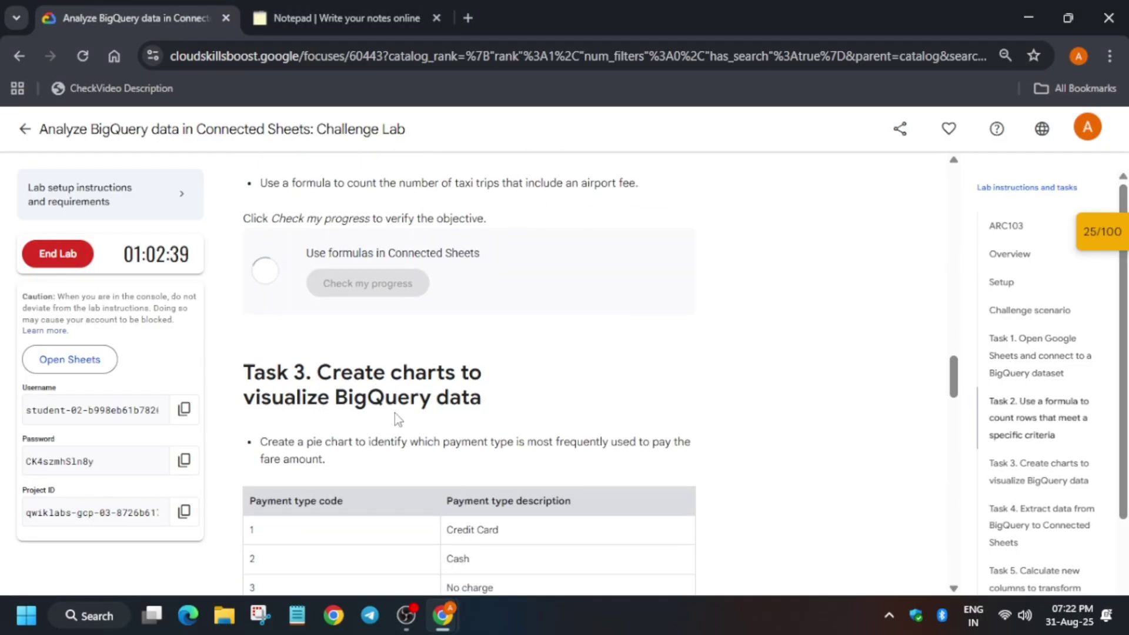
{"action": "scroll", "coordinate": [397, 419], "scroll_direction": "up", "scroll_amount": 5}
{"action": "scroll", "coordinate": [396, 419], "scroll_direction": "up", "scroll_amount": 4}
{"action": "scroll", "coordinate": [415, 395], "scroll_direction": "down", "scroll_amount": 10}
{"action": "scroll", "coordinate": [415, 394], "scroll_direction": "down", "scroll_amount": 2}
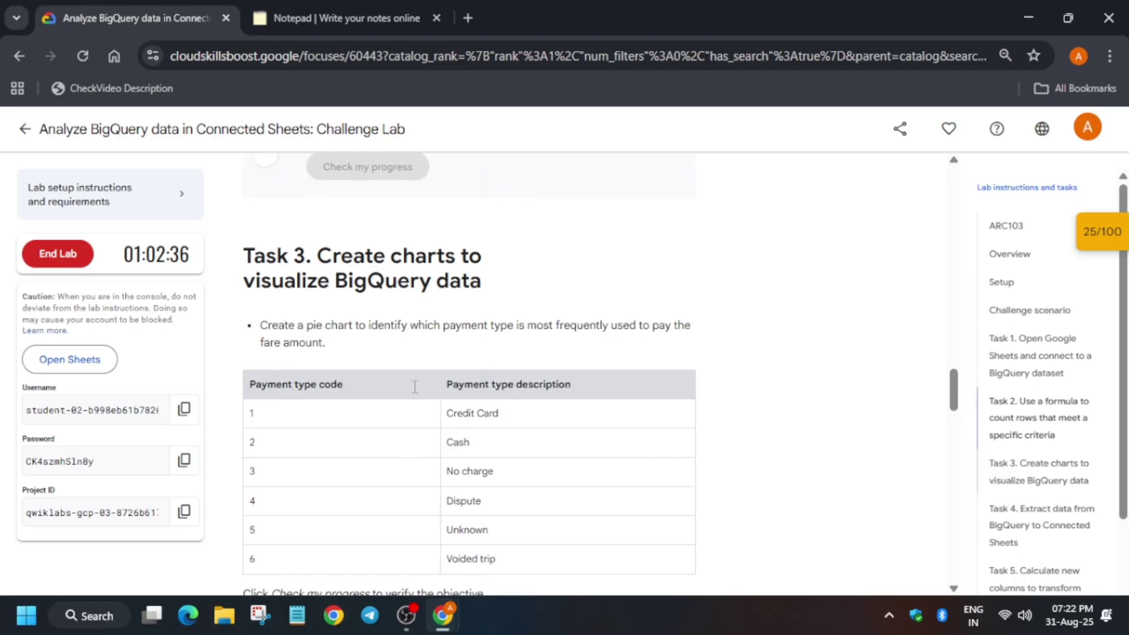
{"action": "scroll", "coordinate": [394, 375], "scroll_direction": "down", "scroll_amount": 4}
{"action": "left_click", "coordinate": [394, 336]}
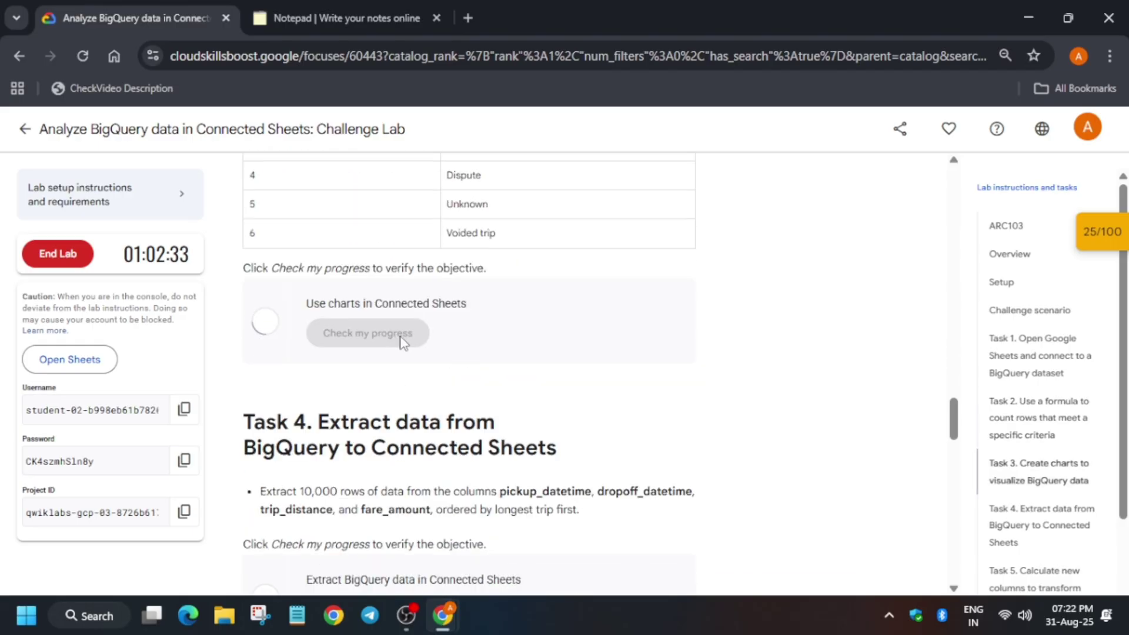
{"action": "scroll", "coordinate": [393, 338], "scroll_direction": "up", "scroll_amount": 7}
{"action": "scroll", "coordinate": [474, 411], "scroll_direction": "up", "scroll_amount": 4}
{"action": "scroll", "coordinate": [474, 412], "scroll_direction": "down", "scroll_amount": 8}
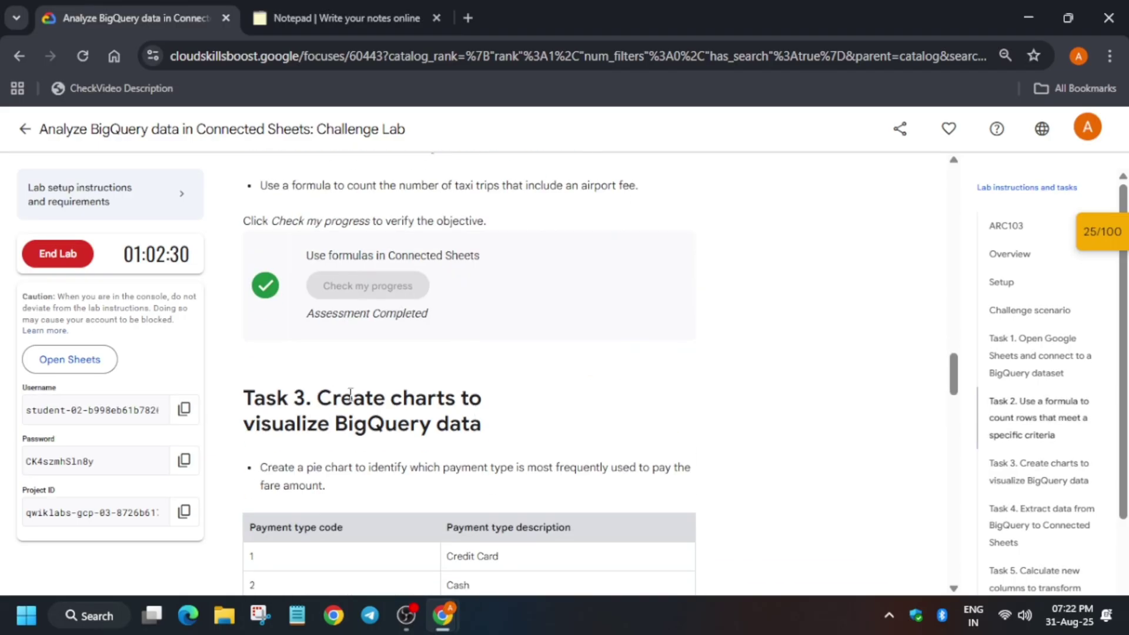
{"action": "scroll", "coordinate": [473, 412], "scroll_direction": "down", "scroll_amount": 1}
{"action": "scroll", "coordinate": [580, 429], "scroll_direction": "down", "scroll_amount": 5}
{"action": "scroll", "coordinate": [474, 401], "scroll_direction": "down", "scroll_amount": 4}
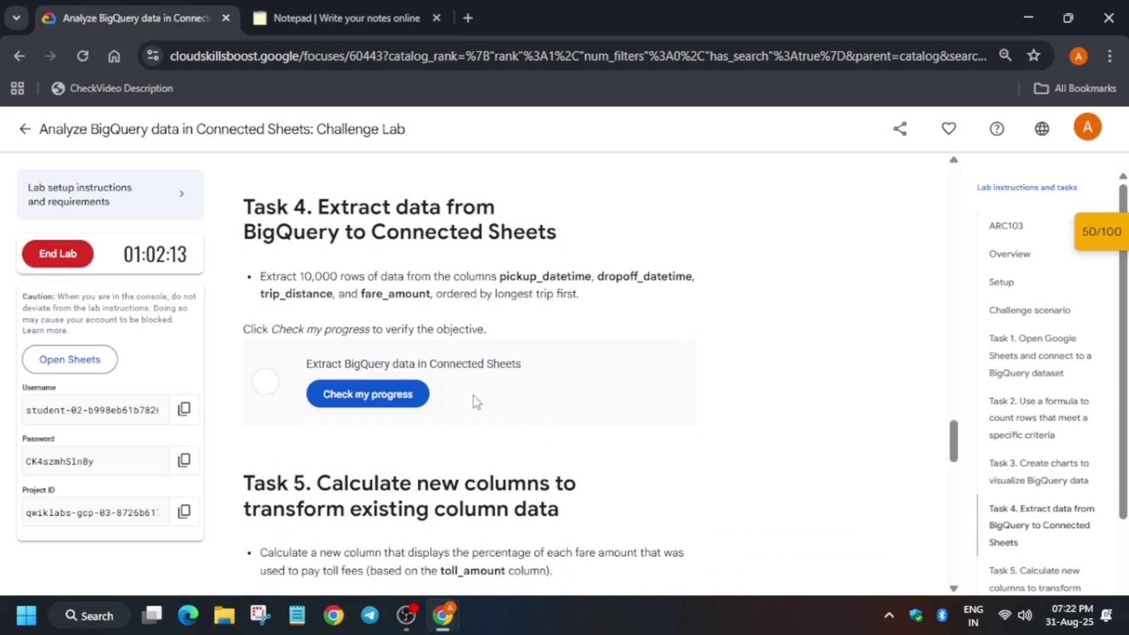
{"action": "left_click", "coordinate": [1100, 233]}
{"action": "left_click", "coordinate": [1089, 237]}
Note the pickup_datetime column in Task 4 and return to the spreadsheet.
{"action": "left_click_drag", "start_coordinate": [499, 277], "coordinate": [593, 276]}
{"action": "left_click", "coordinate": [555, 285]}
{"action": "key", "text": "alt+Tab"}
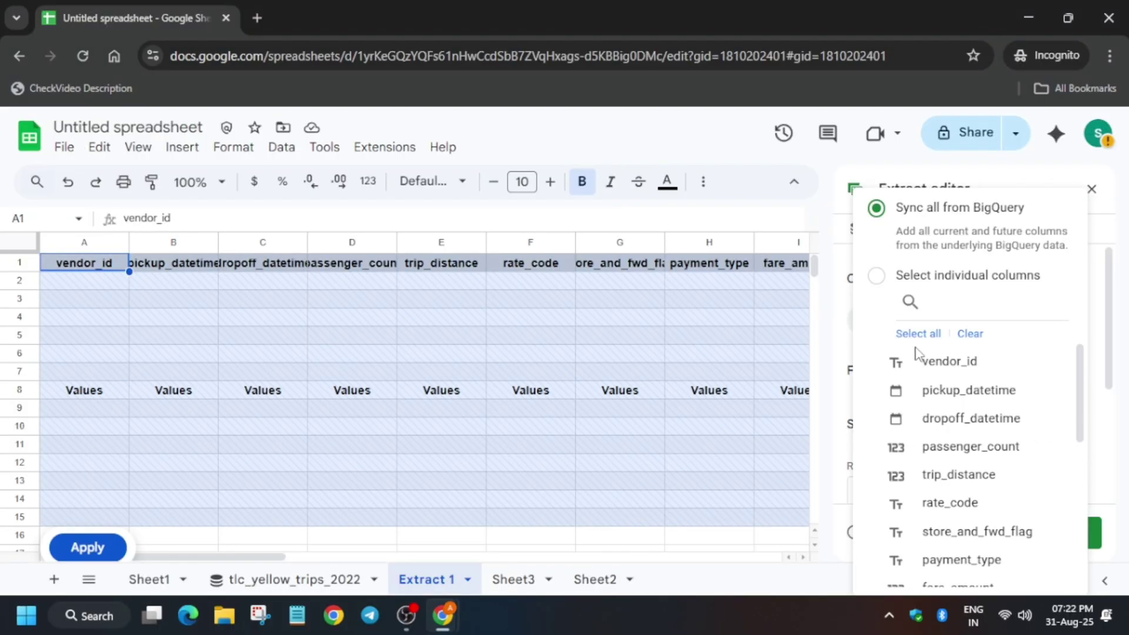
Choose pickup_datetime, dropoff_datetime, trip_distance and fare_amount as the extract columns.
{"action": "left_click", "coordinate": [968, 390]}
{"action": "key", "text": "alt+Tab"}
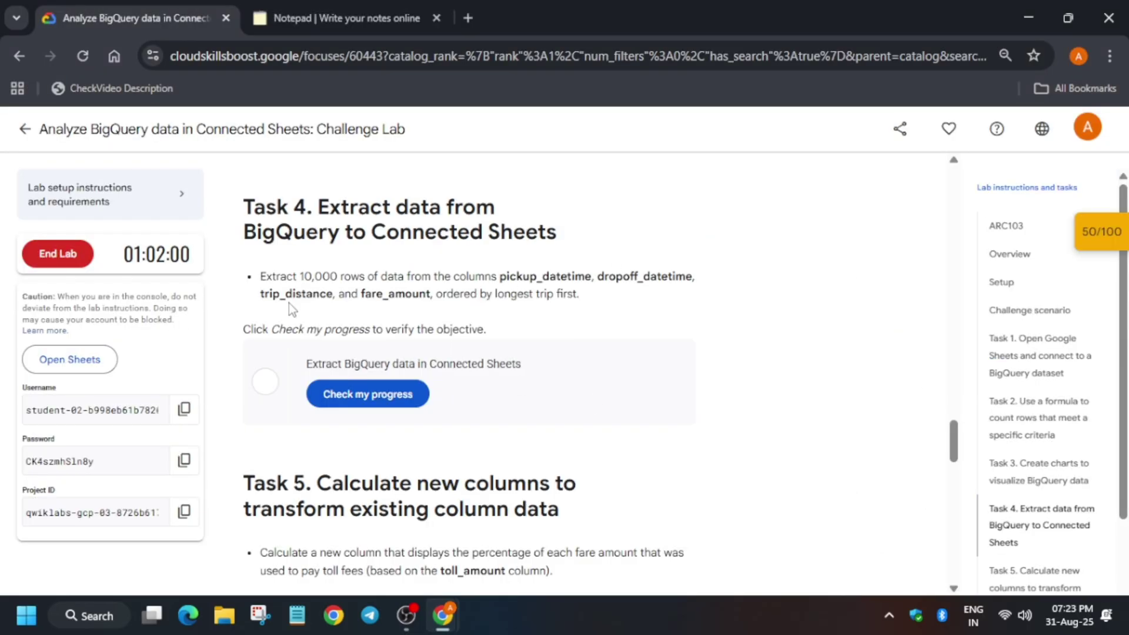
{"action": "key", "text": "alt+Tab"}
{"action": "left_click", "coordinate": [989, 478]}
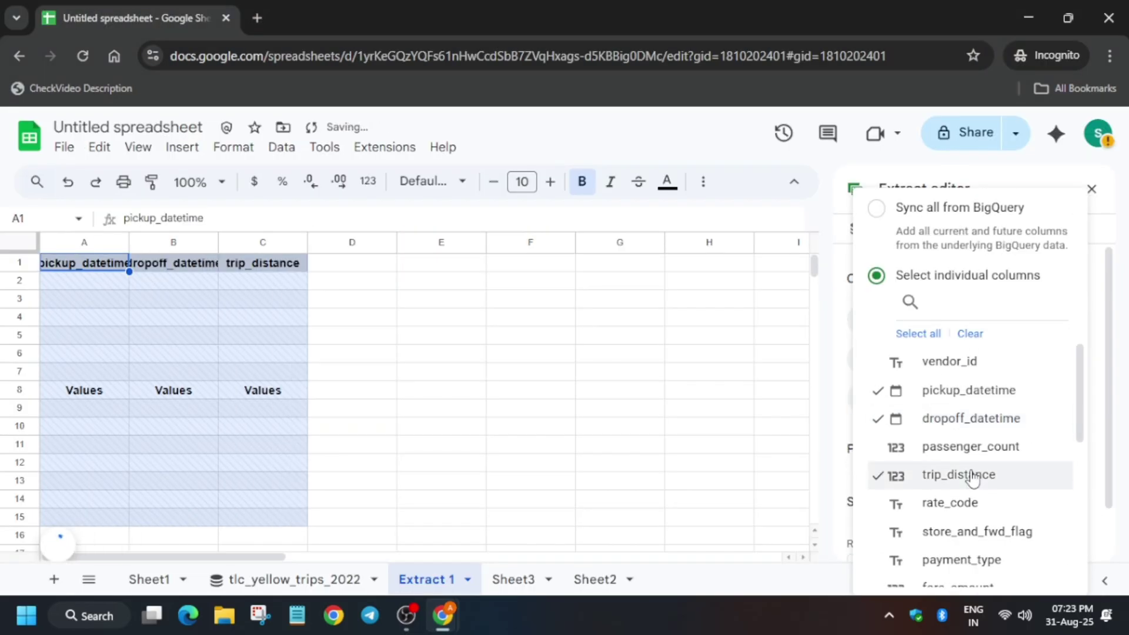
{"action": "scroll", "coordinate": [971, 494], "scroll_direction": "down", "scroll_amount": 2}
{"action": "left_click", "coordinate": [945, 511]}
{"action": "key", "text": "alt+Tab"}
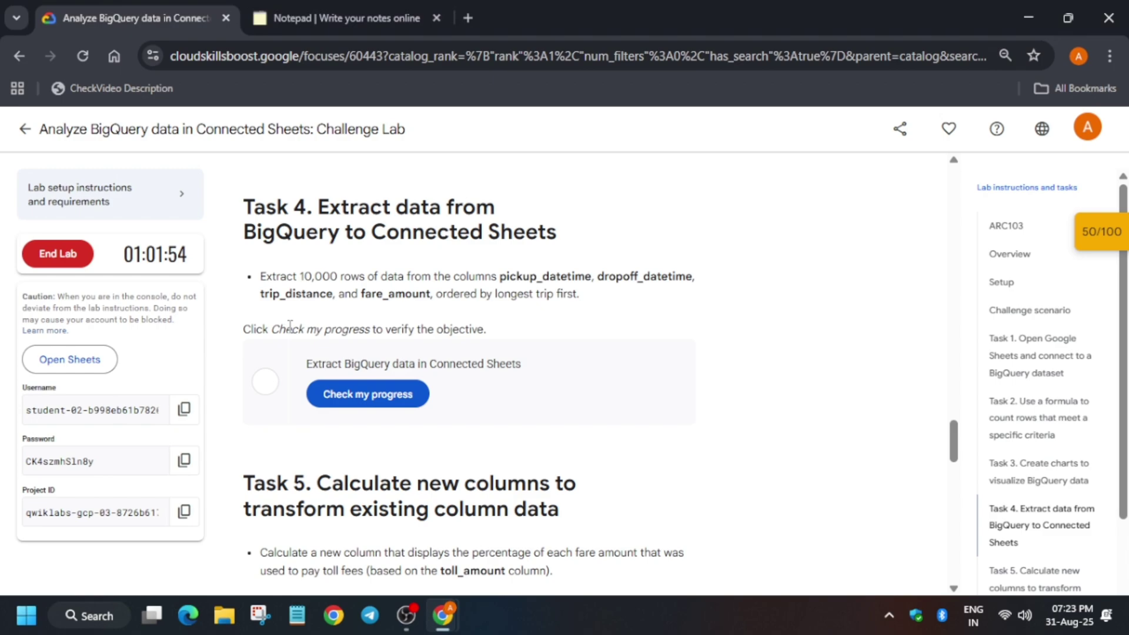
{"action": "key", "text": "alt+Tab"}
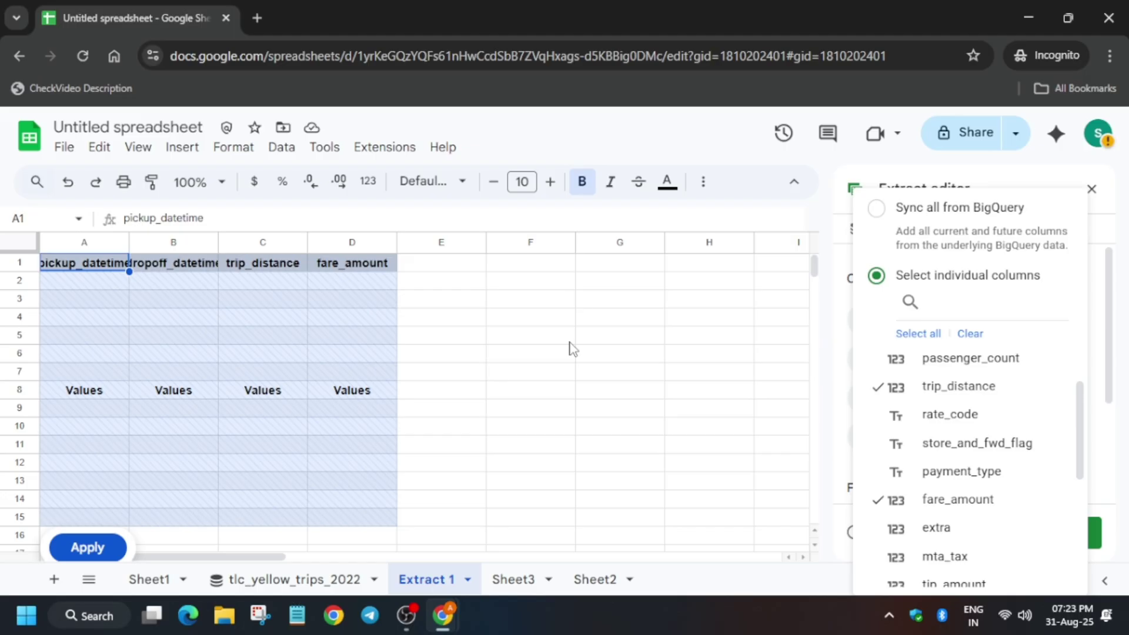
{"action": "left_click", "coordinate": [1100, 264]}
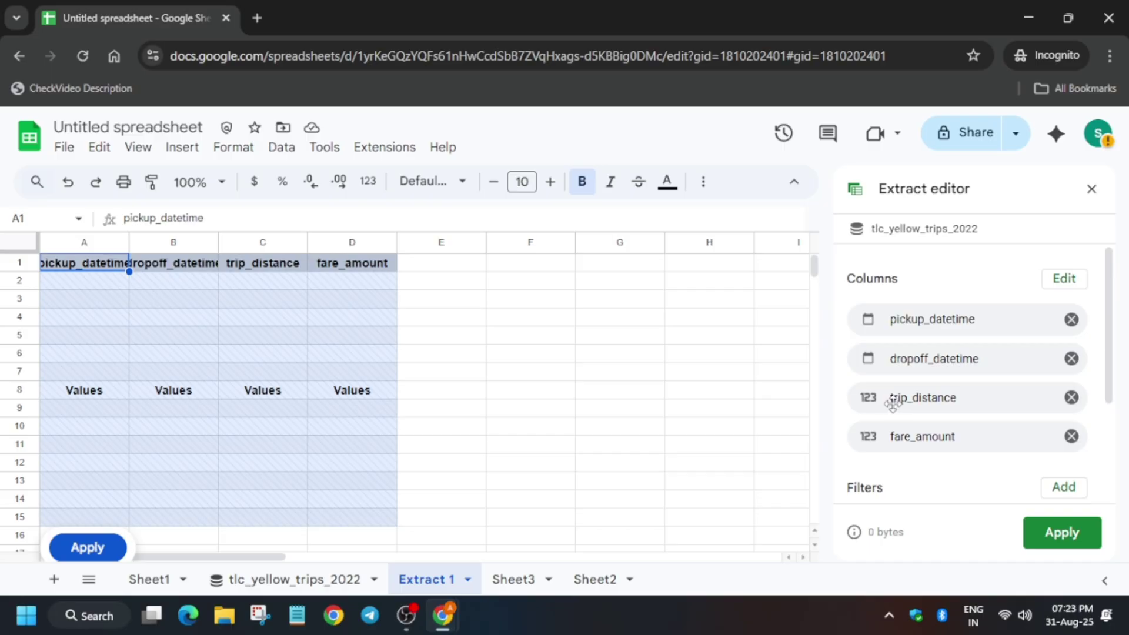
{"action": "scroll", "coordinate": [922, 445], "scroll_direction": "down", "scroll_amount": 2}
{"action": "scroll", "coordinate": [922, 445], "scroll_direction": "down", "scroll_amount": 1}
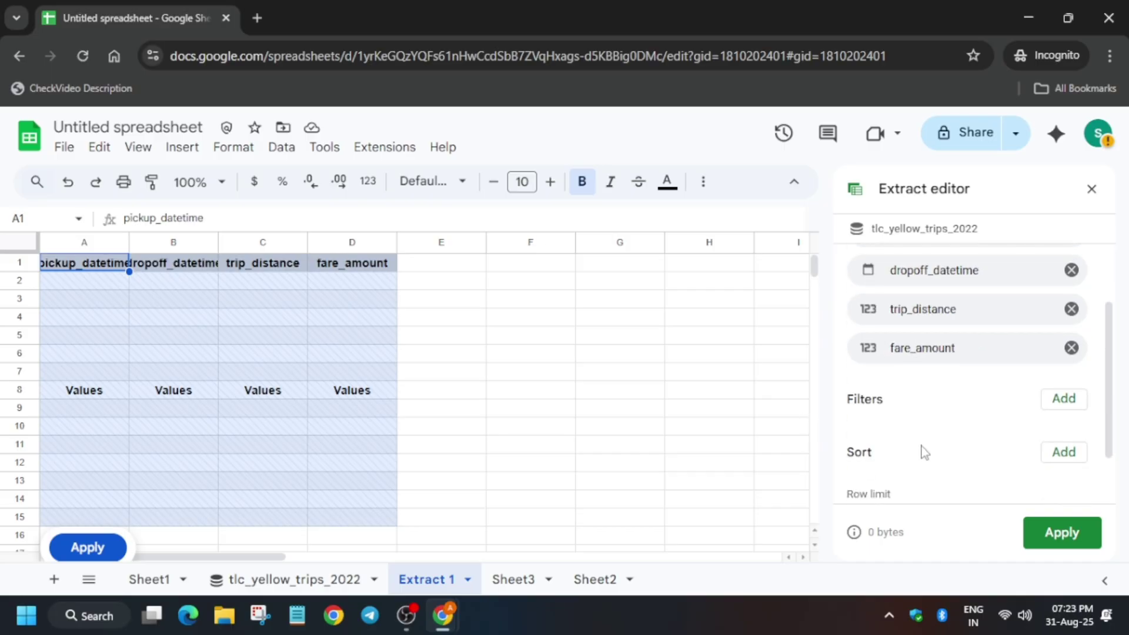
{"action": "scroll", "coordinate": [937, 419], "scroll_direction": "down", "scroll_amount": 1}
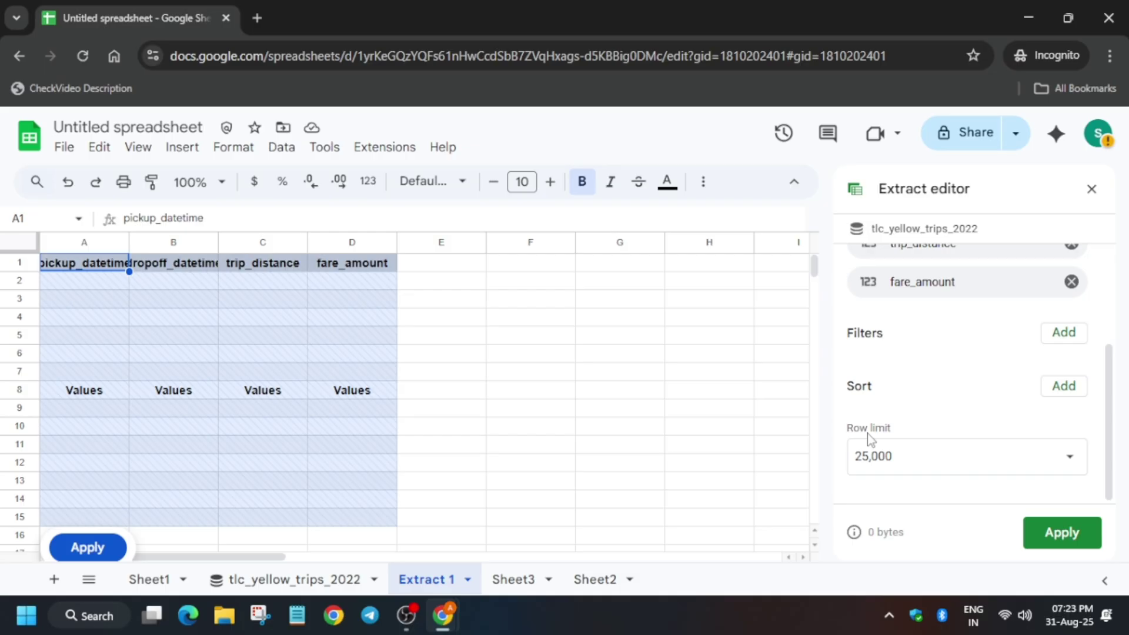
Sort Extract 1 by trip_distance descending and limit it to 10,000 rows.
{"action": "left_click", "coordinate": [1051, 386]}
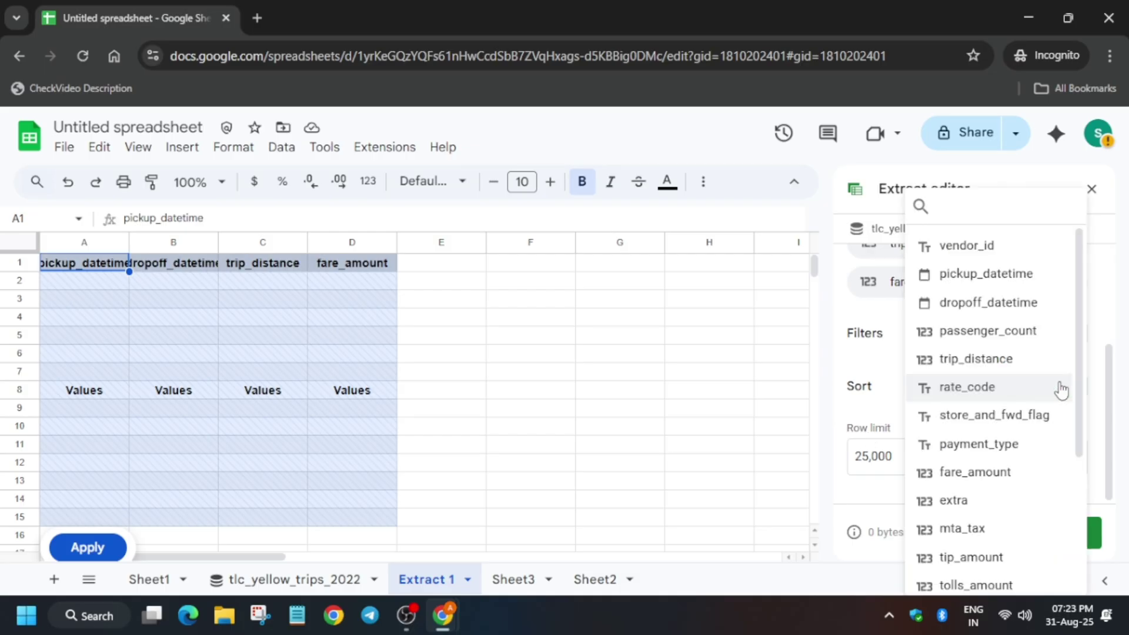
{"action": "left_click", "coordinate": [977, 359]}
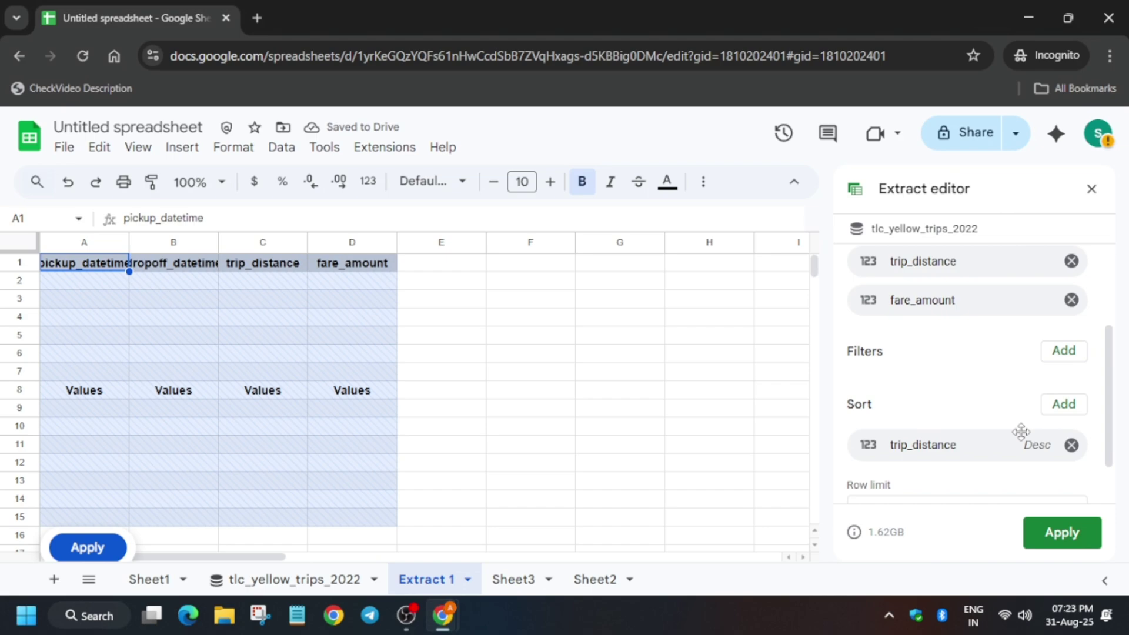
{"action": "scroll", "coordinate": [926, 442], "scroll_direction": "down", "scroll_amount": 1}
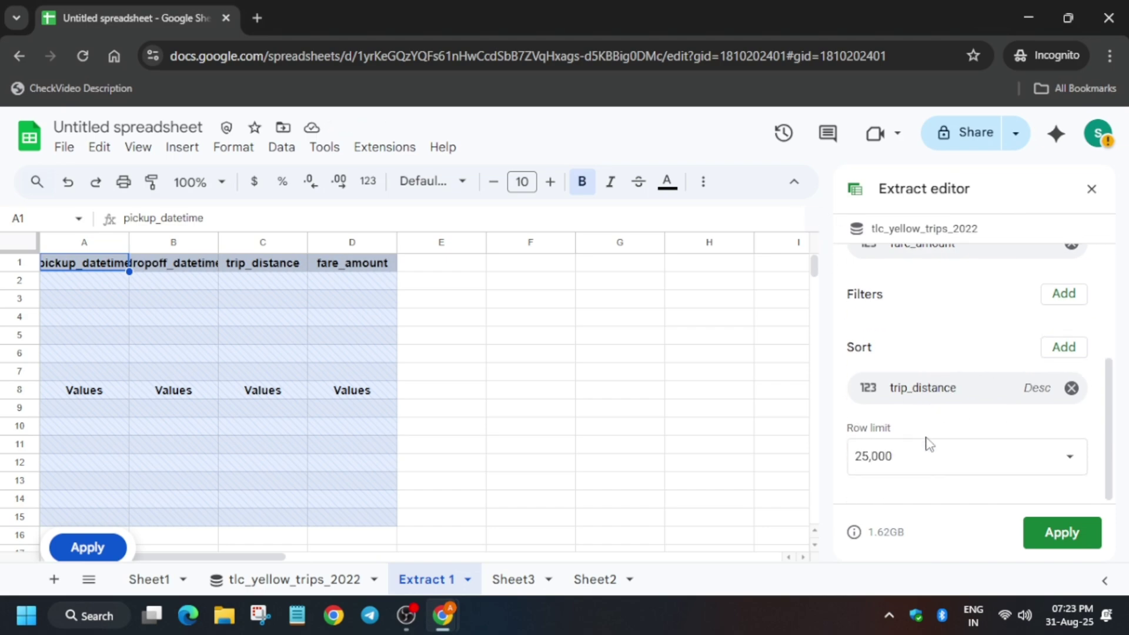
{"action": "left_click", "coordinate": [931, 455]}
{"action": "left_click", "coordinate": [909, 361]}
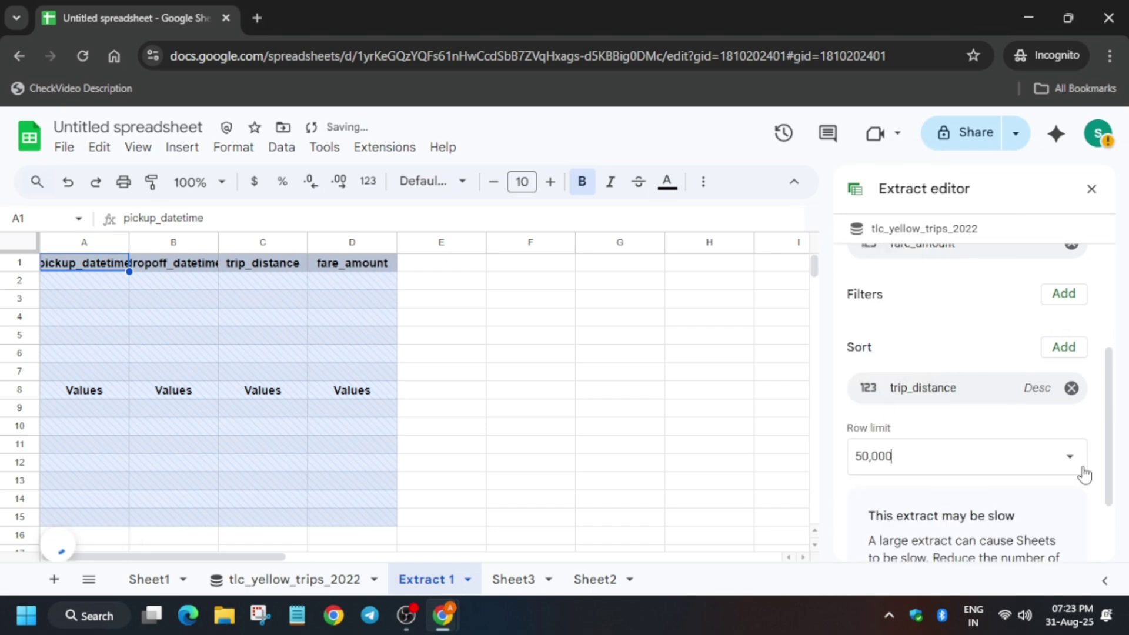
{"action": "key", "text": "alt+Tab"}
{"action": "scroll", "coordinate": [410, 323], "scroll_direction": "down", "scroll_amount": 1}
{"action": "scroll", "coordinate": [411, 323], "scroll_direction": "up", "scroll_amount": 1}
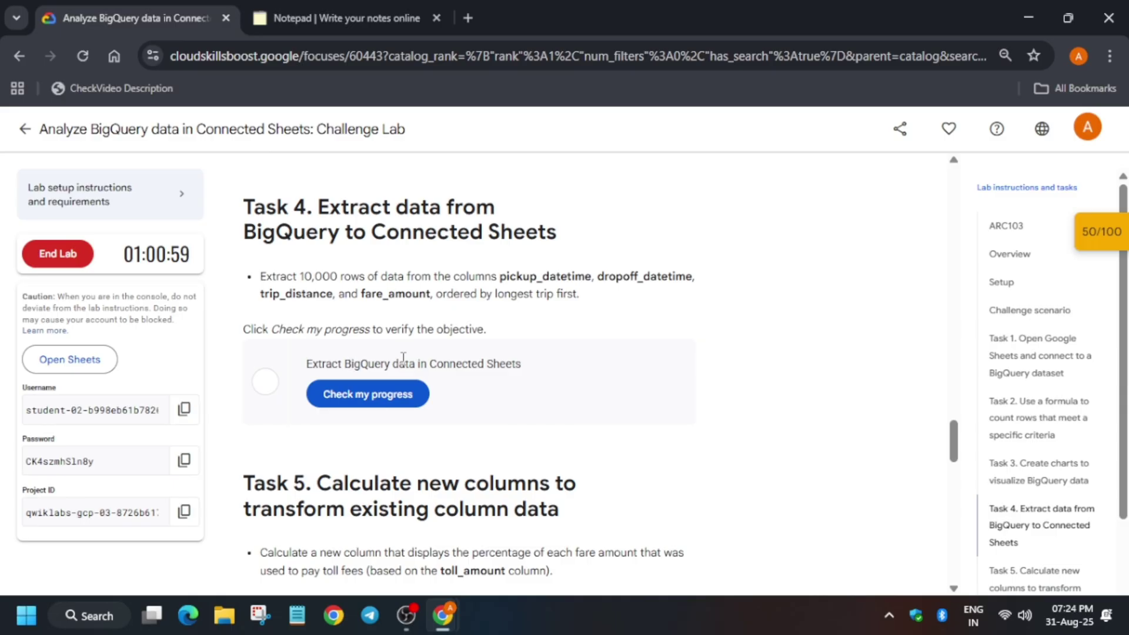
{"action": "left_click_drag", "start_coordinate": [299, 276], "coordinate": [354, 276]}
{"action": "key", "text": "alt+Tab"}
{"action": "left_click", "coordinate": [981, 455]}
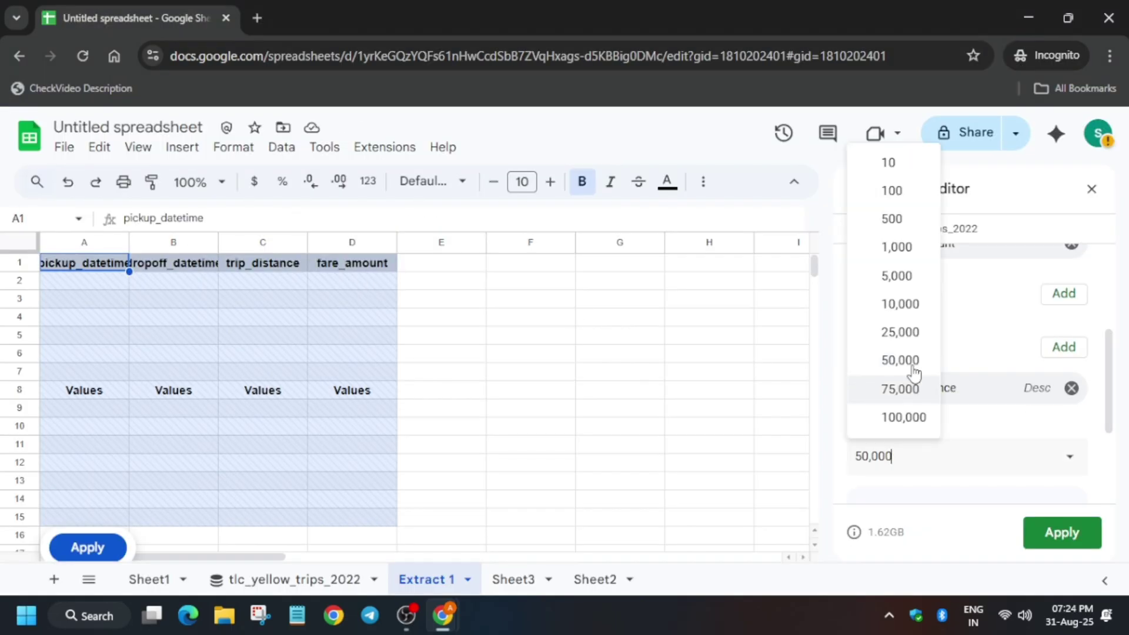
{"action": "left_click", "coordinate": [896, 304]}
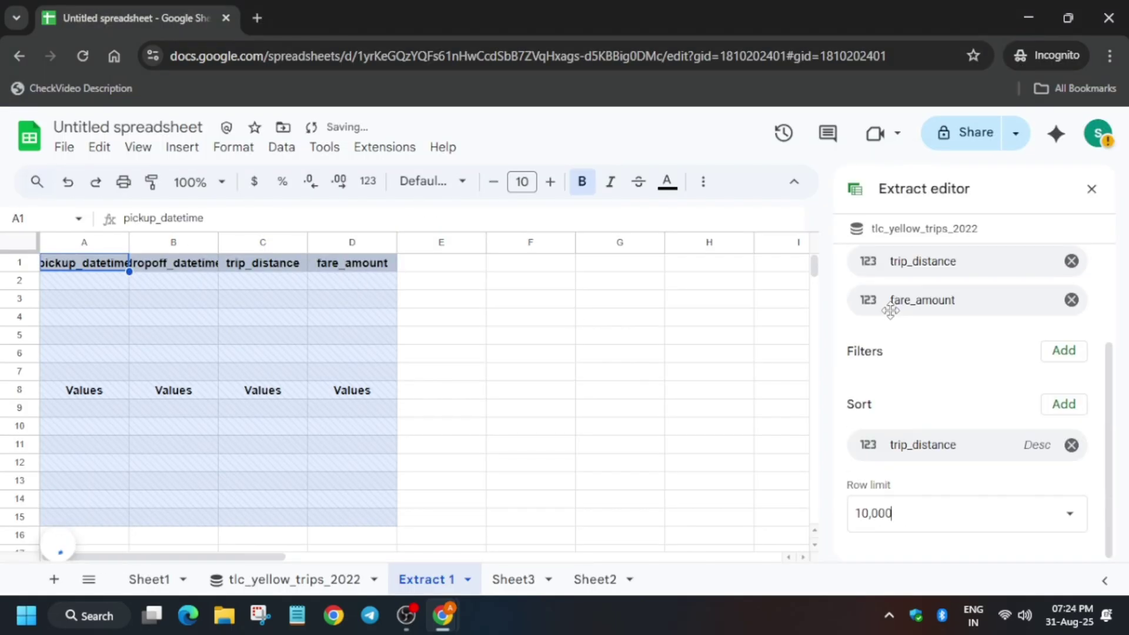
Apply the extract settings and verify Task 4 in the lab.
{"action": "left_click", "coordinate": [1077, 532]}
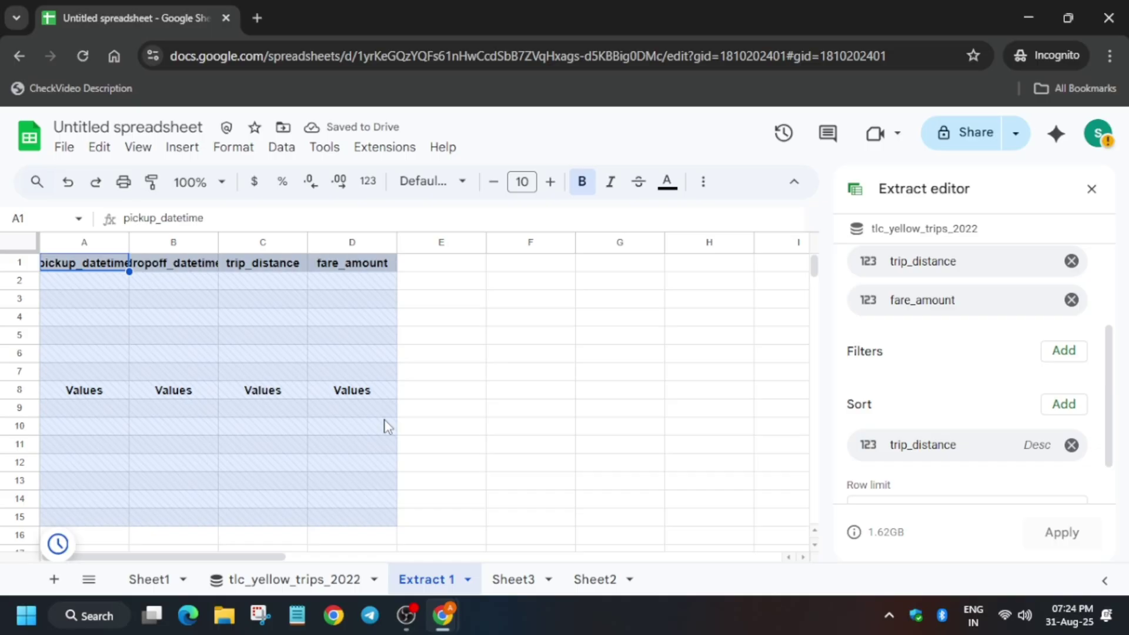
{"action": "key", "text": "alt+Tab"}
{"action": "left_click", "coordinate": [378, 401]}
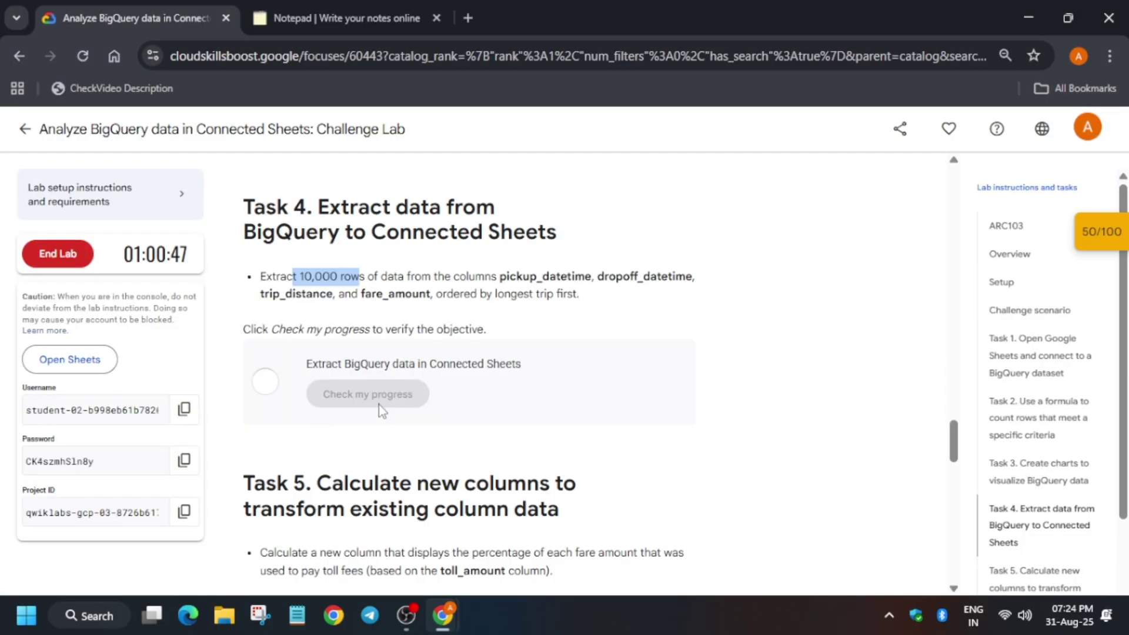
{"action": "scroll", "coordinate": [378, 404], "scroll_direction": "down", "scroll_amount": 2}
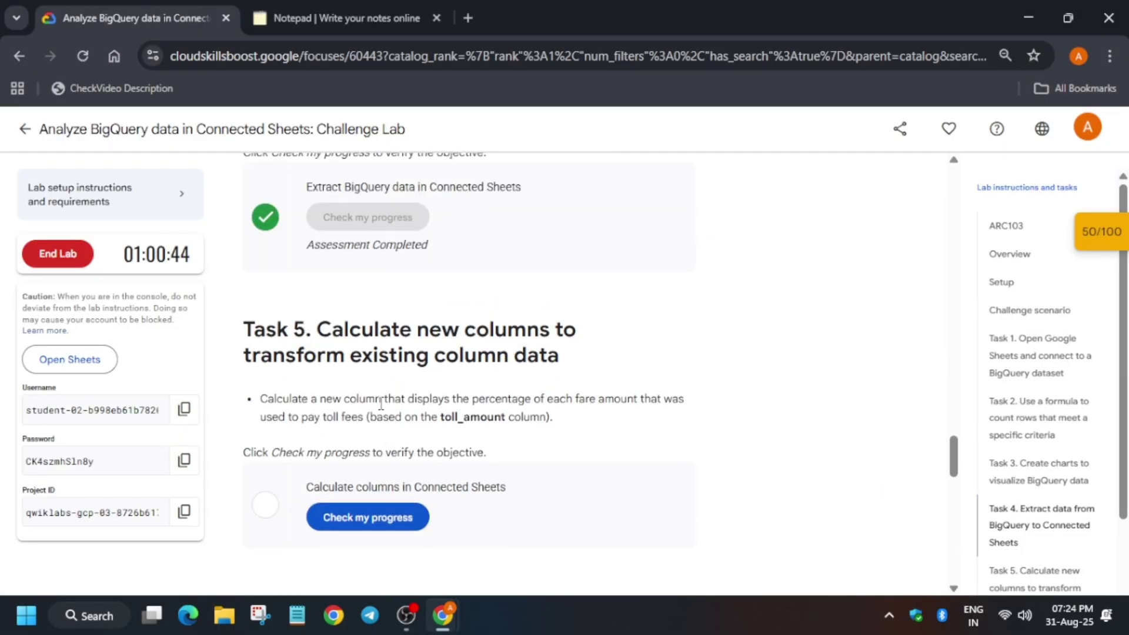
{"action": "left_click_drag", "start_coordinate": [243, 330], "coordinate": [576, 331]}
{"action": "key", "text": "alt+Tab"}
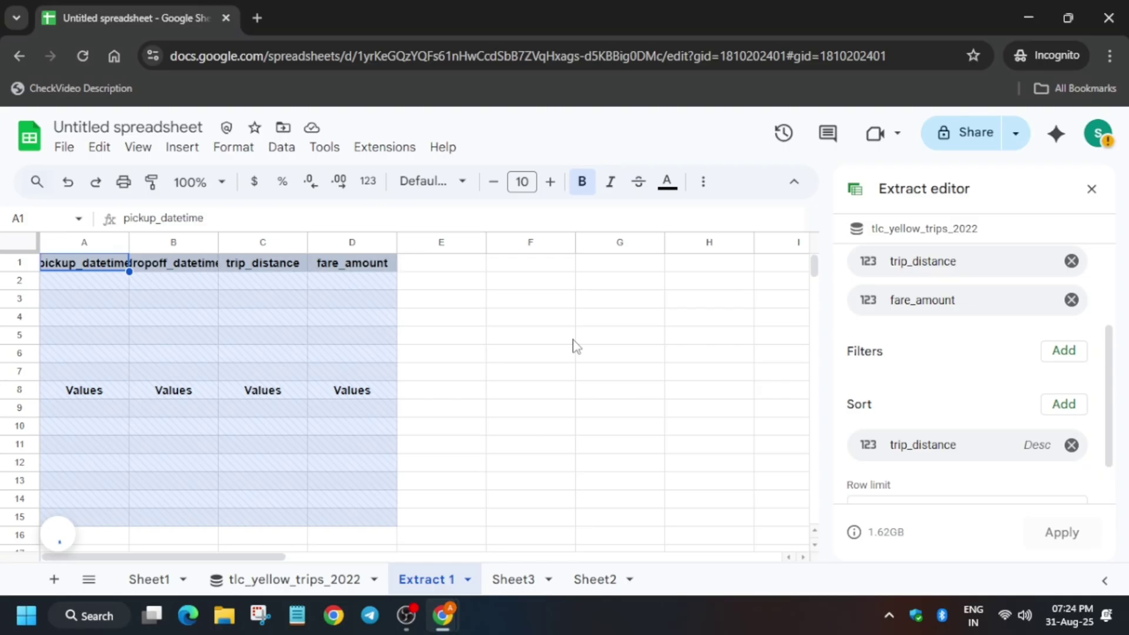
Start a calculated column on tlc_yellow_trips_2022 and grab the Task 5 IF formula from notes.
{"action": "left_click", "coordinate": [361, 580]}
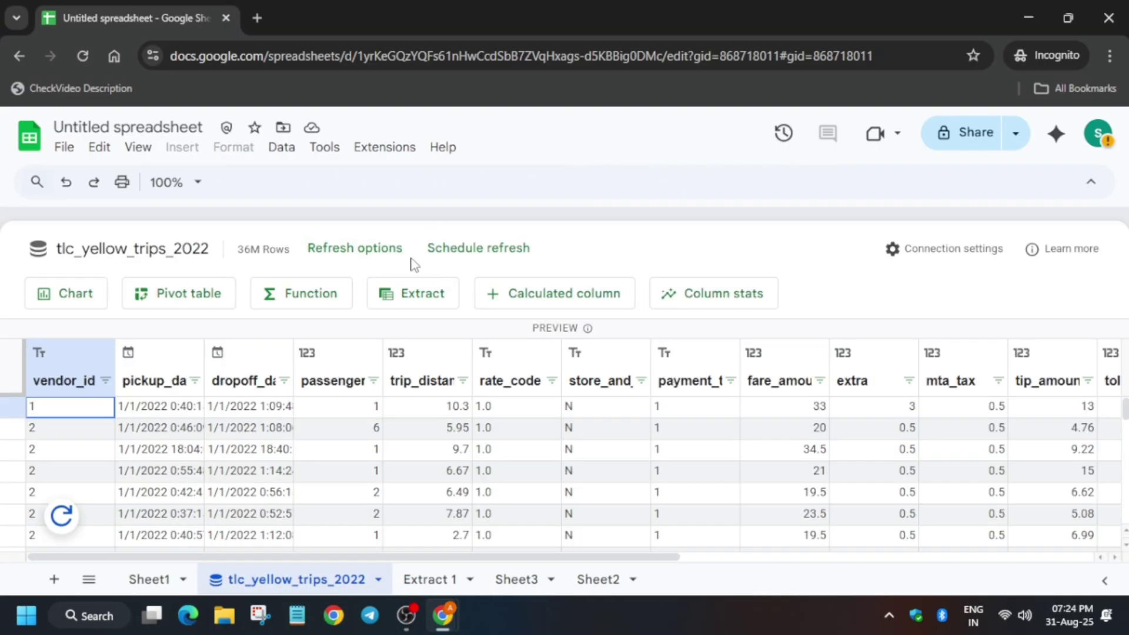
{"action": "left_click", "coordinate": [528, 296]}
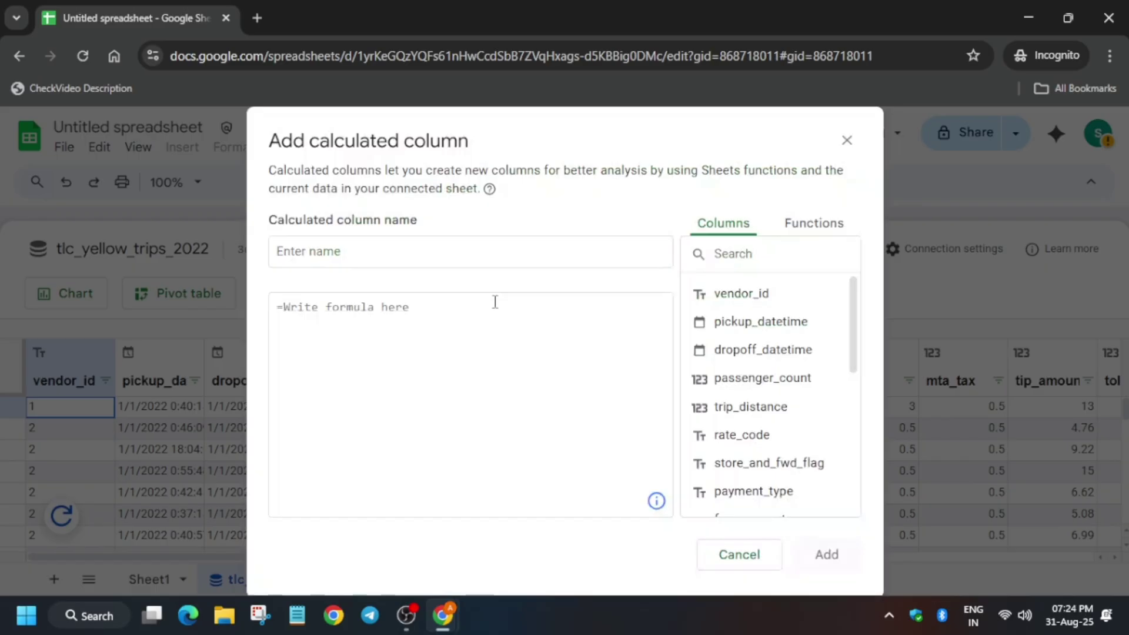
{"action": "type", "text": "drabhish"}
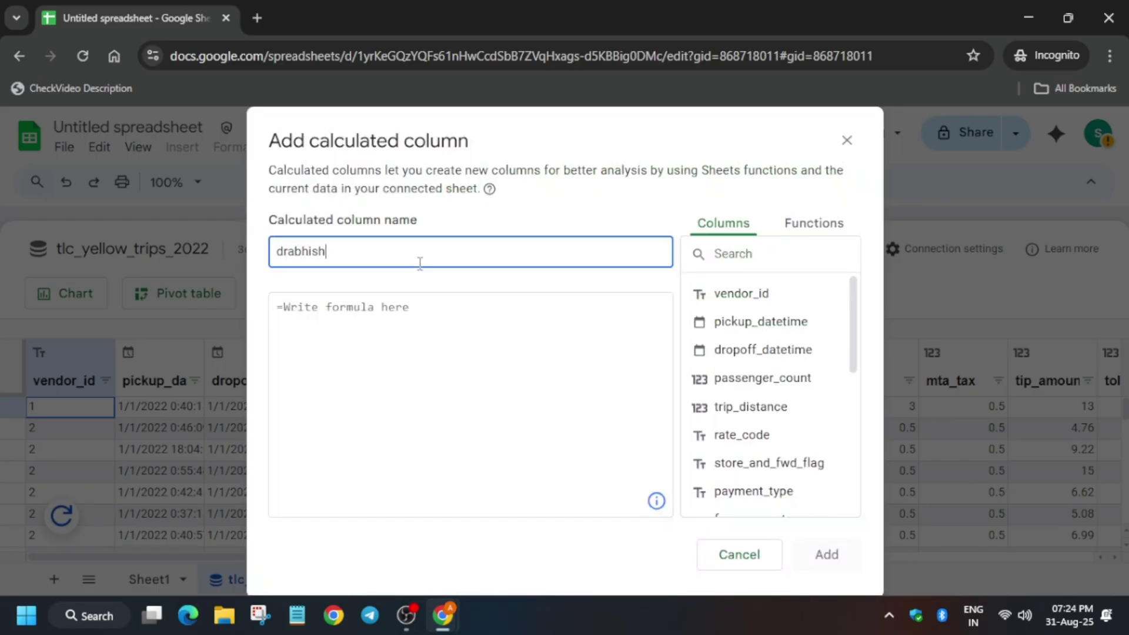
{"action": "type", "text": "ek"}
{"action": "key", "text": "alt+Tab"}
{"action": "left_click", "coordinate": [344, 19]}
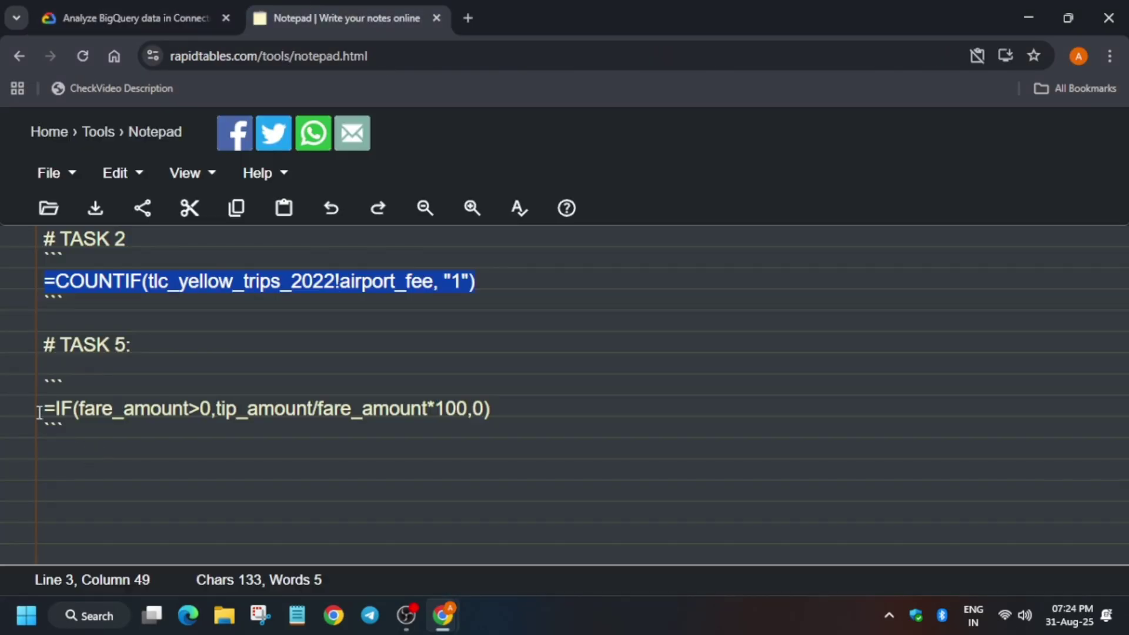
{"action": "left_click_drag", "start_coordinate": [40, 412], "coordinate": [501, 407]}
{"action": "key", "text": "ctrl+c"}
Add the column with =IF(fare_amount>0,tip_amount/fare_amount*100,0).
{"action": "key", "text": "alt+Tab"}
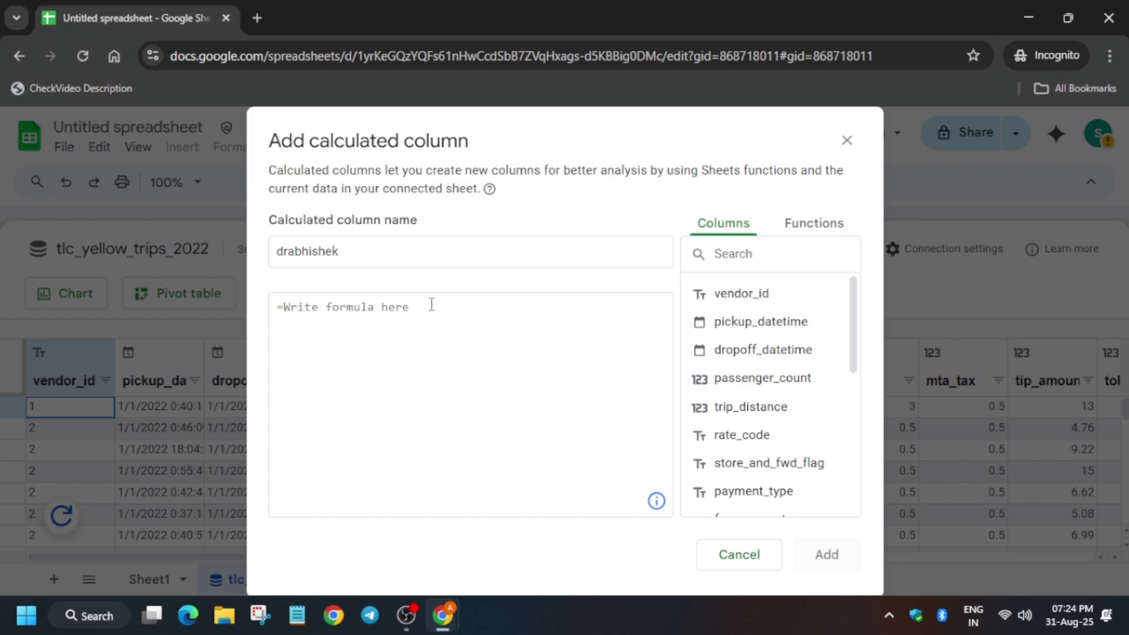
{"action": "left_click", "coordinate": [431, 306]}
{"action": "key", "text": "ctrl+v"}
{"action": "left_click", "coordinate": [815, 565]}
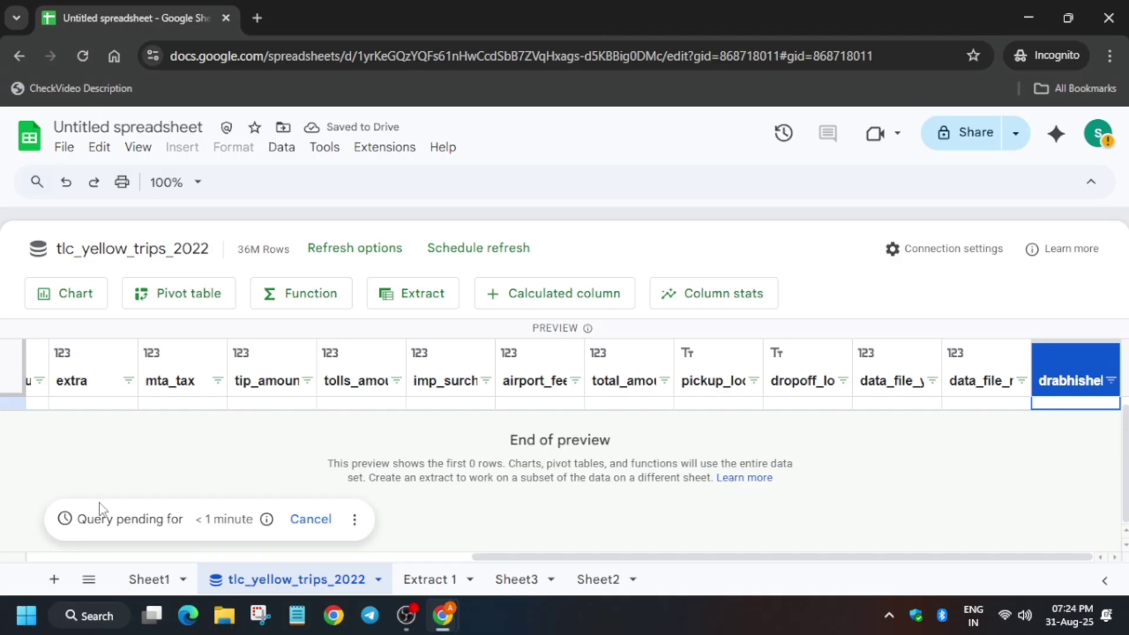
Run Check my progress for Task 5 on the lab page.
{"action": "key", "text": "alt+Tab"}
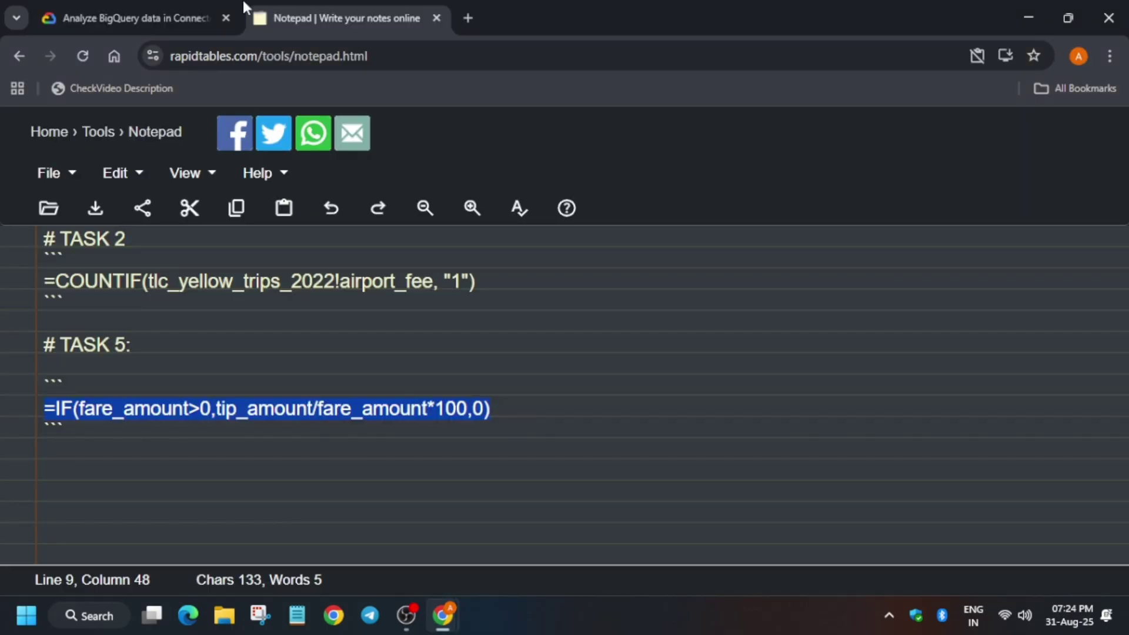
{"action": "left_click", "coordinate": [234, 14]}
{"action": "left_click", "coordinate": [388, 520]}
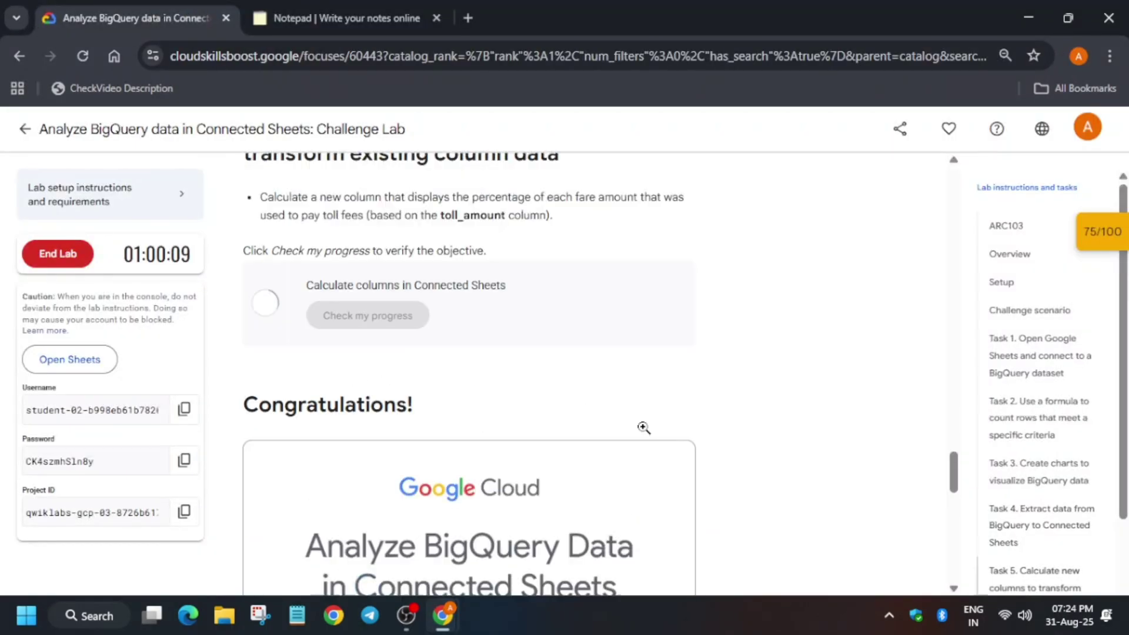